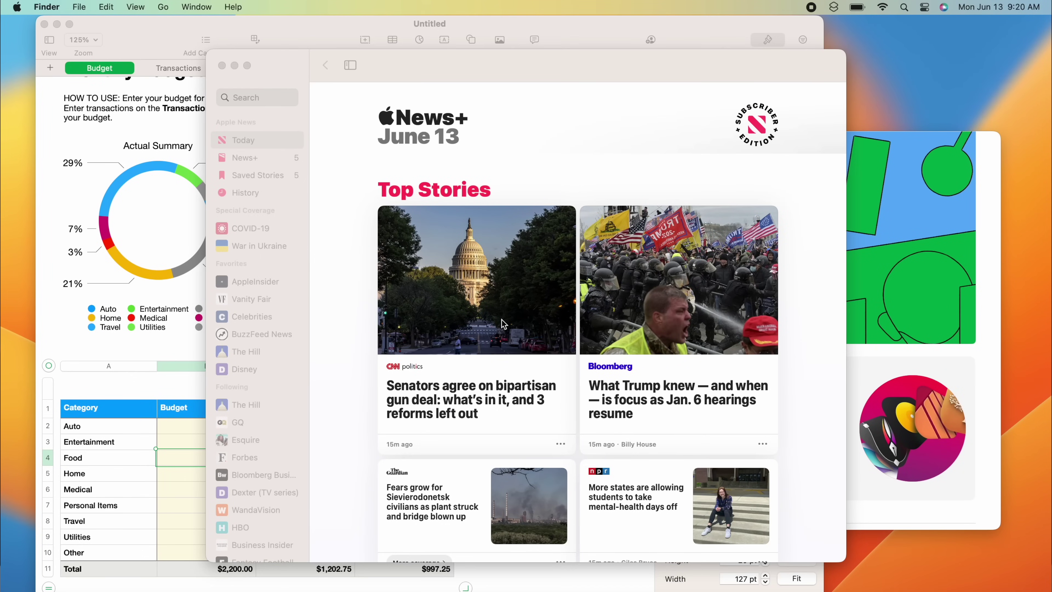
In Mission Control, move the News window onto Desktop 2.
{"action": "key", "text": "ctrl+Up"}
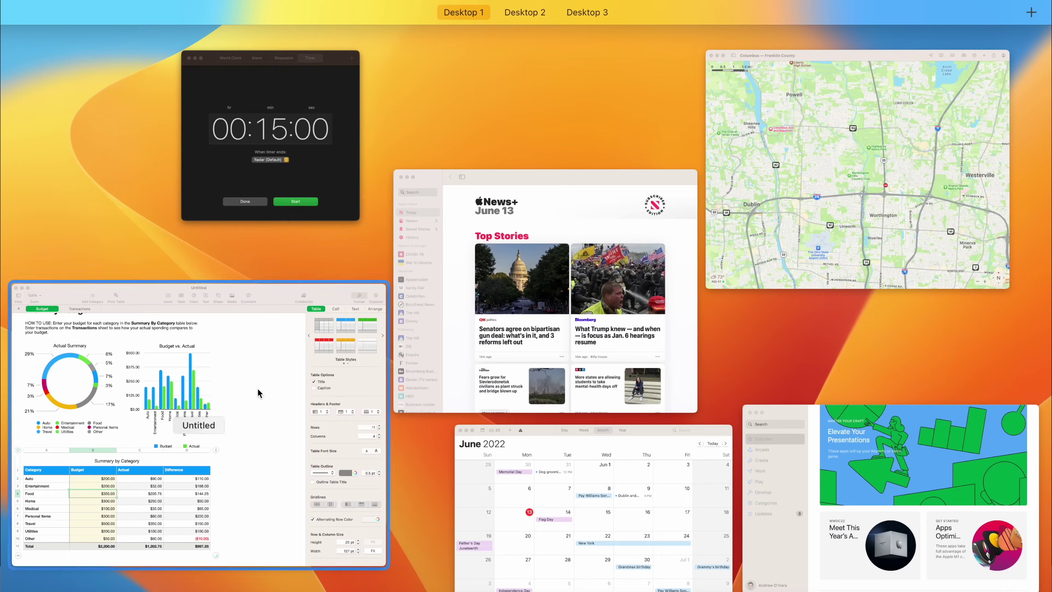
{"action": "left_click", "coordinate": [394, 391]}
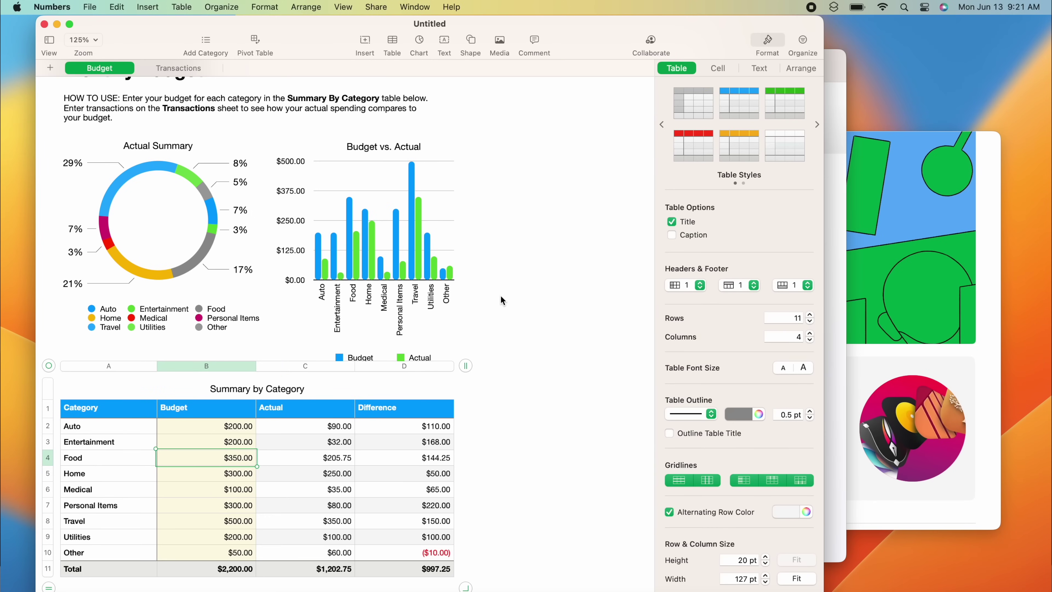
{"action": "key", "text": "ctrl+Up"}
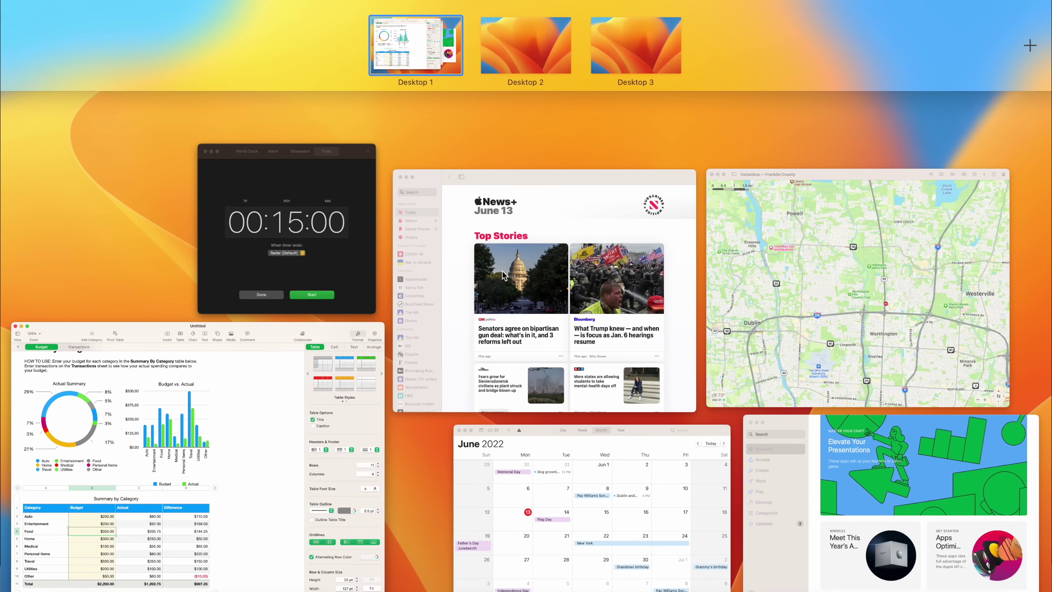
{"action": "key", "text": "ctrl+Up"}
{"action": "key", "text": "ctrl+Up"}
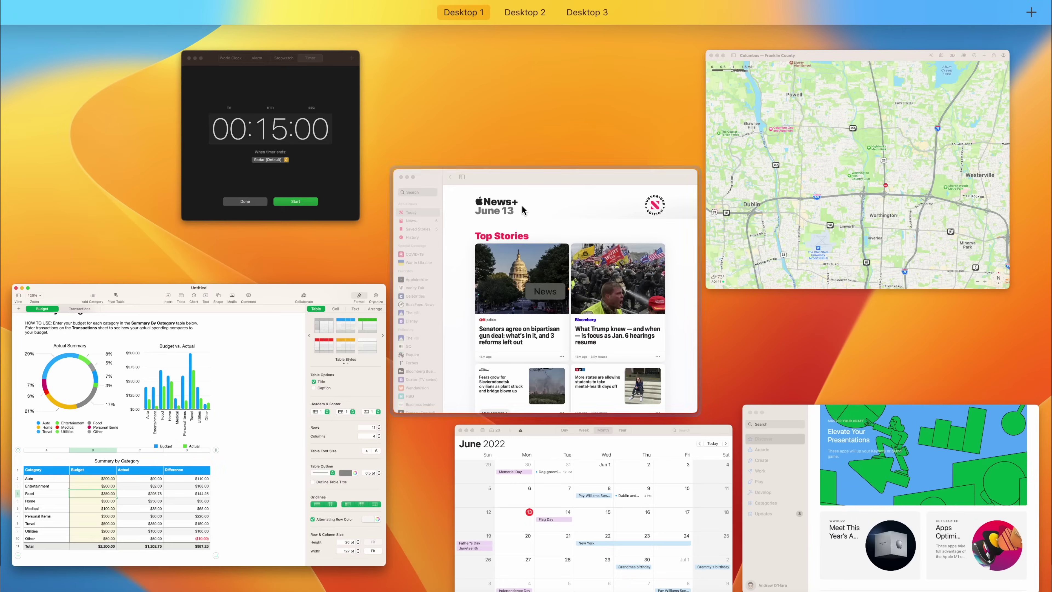
{"action": "left_click_drag", "start_coordinate": [522, 205], "coordinate": [524, 8]}
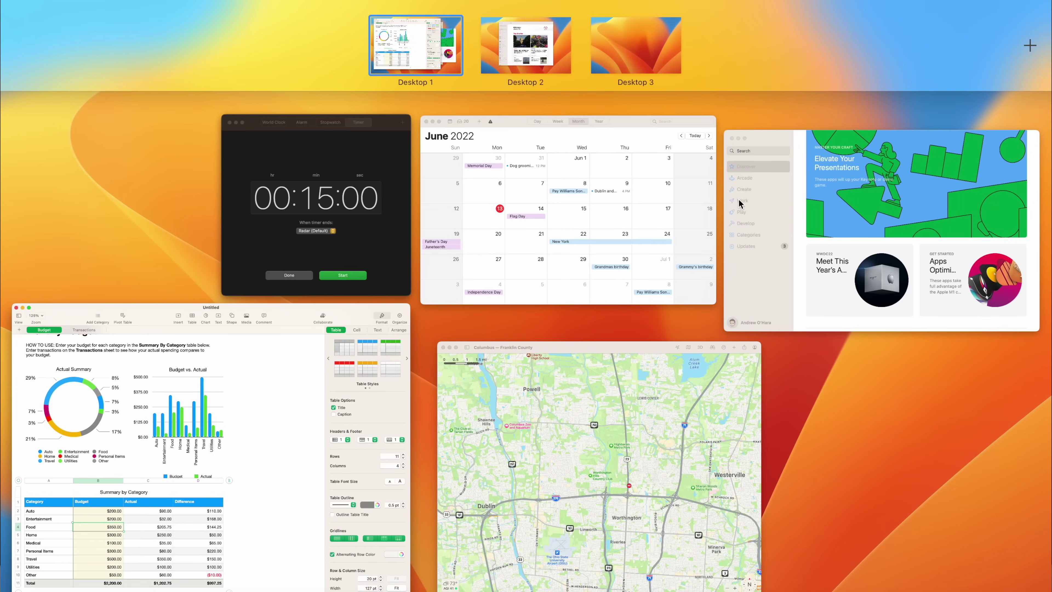
{"action": "key", "text": "ctrl+Up"}
Put Numbers in full screen and move the Calendar window onto Desktop 3.
{"action": "left_click", "coordinate": [70, 24]}
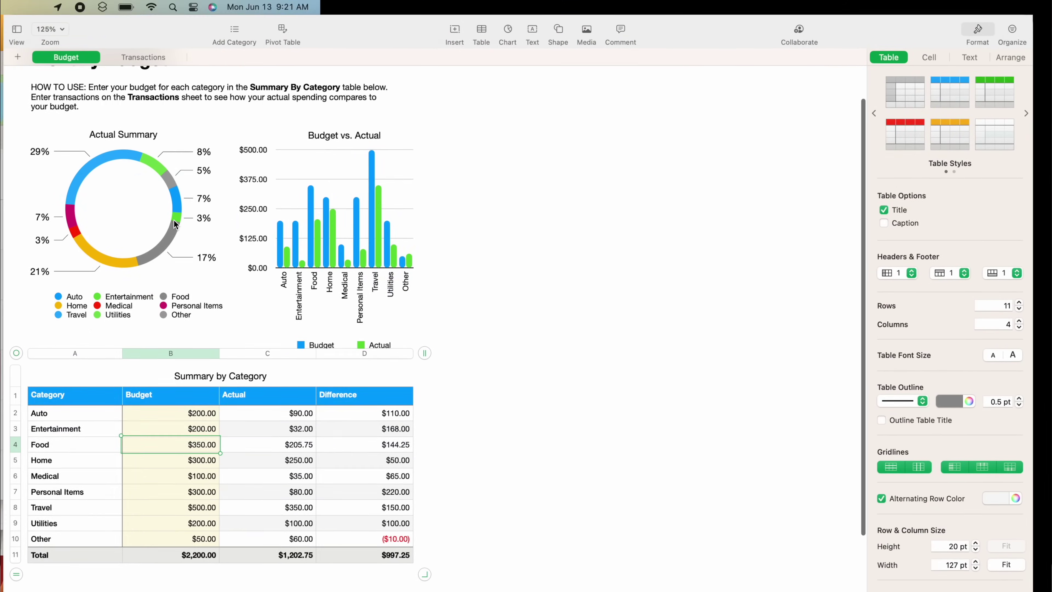
{"action": "key", "text": "ctrl+Left"}
{"action": "key", "text": "ctrl+Up"}
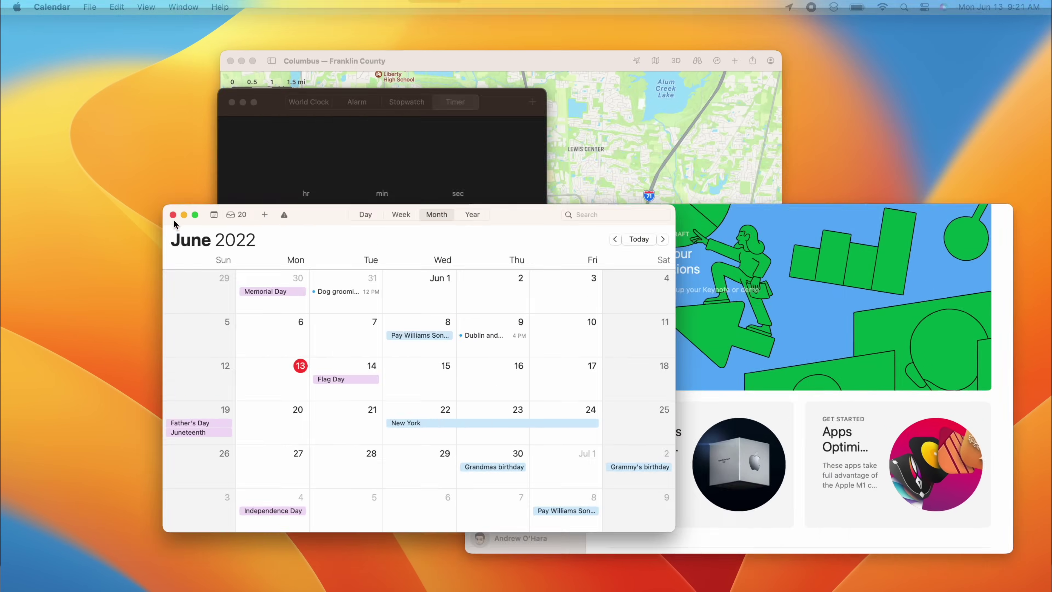
{"action": "left_click_drag", "start_coordinate": [211, 430], "coordinate": [691, 45]}
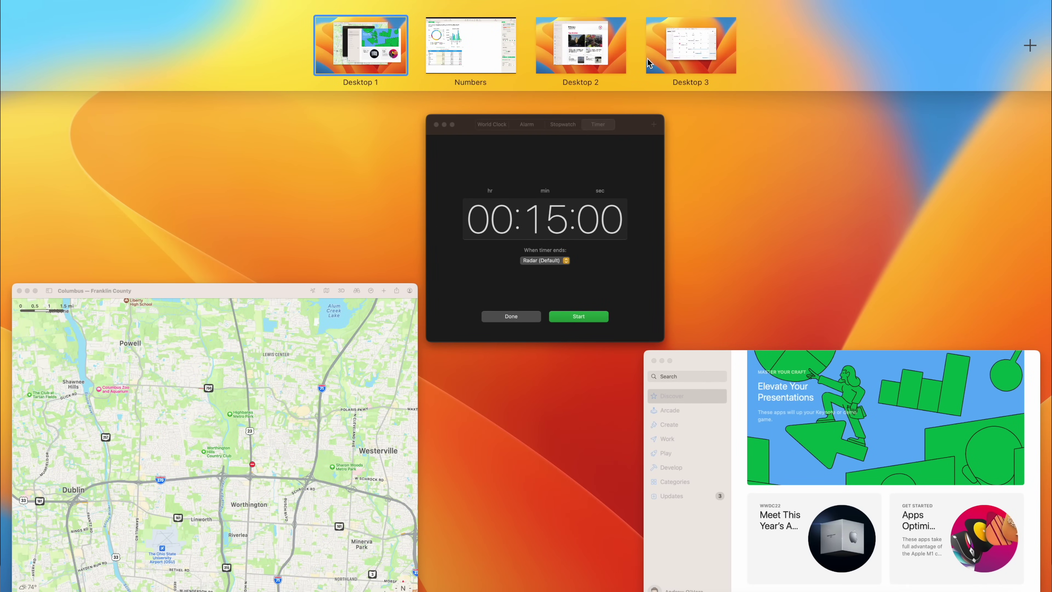
{"action": "key", "text": "ctrl+Up"}
Check the Calendar and full-screen Numbers spaces, then return to Desktop 1.
{"action": "key", "text": "ctrl+Right"}
{"action": "key", "text": "ctrl+Right"}
{"action": "key", "text": "ctrl+Right"}
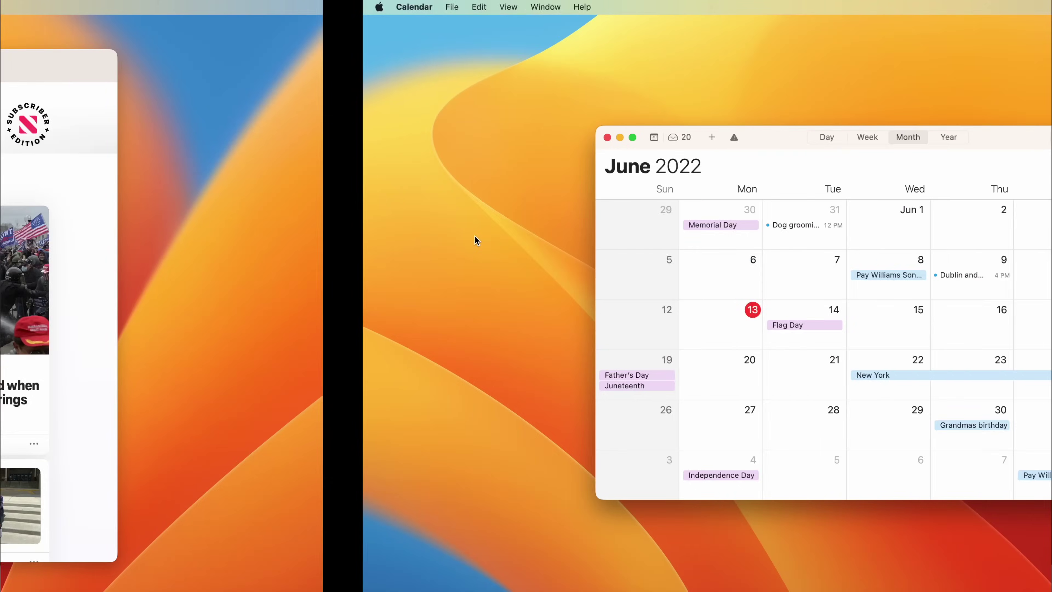
{"action": "key", "text": "ctrl+Left"}
{"action": "key", "text": "ctrl+Left"}
{"action": "key", "text": "ctrl+Left"}
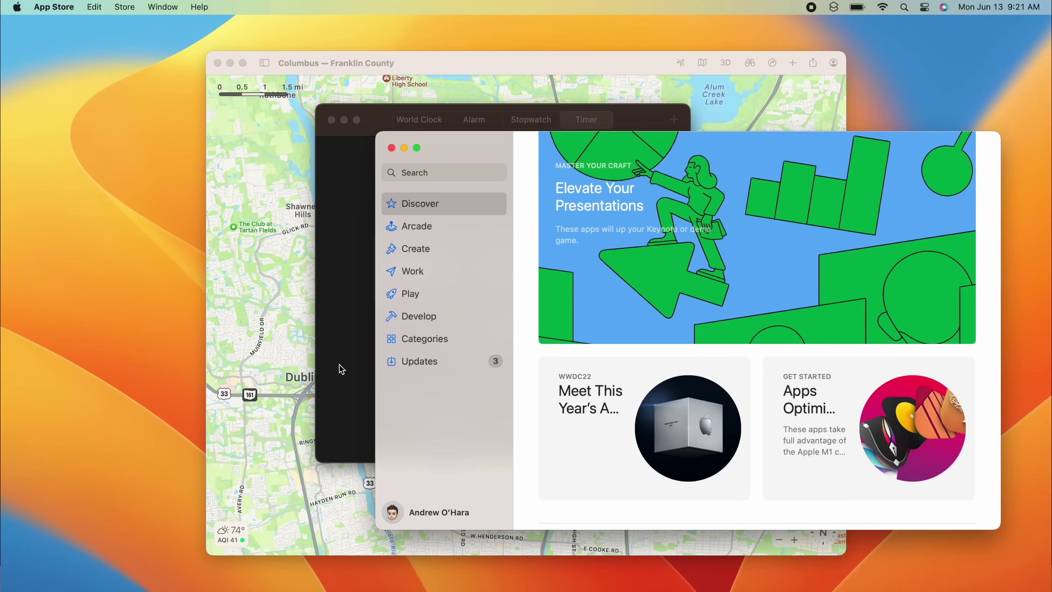
{"action": "key", "text": "ctrl+Right"}
{"action": "key", "text": "ctrl+Right"}
{"action": "key", "text": "ctrl+Left"}
{"action": "key", "text": "ctrl+Left"}
Turn on Stage Manager from Control Center and take Numbers out of full screen.
{"action": "left_click", "coordinate": [924, 7]}
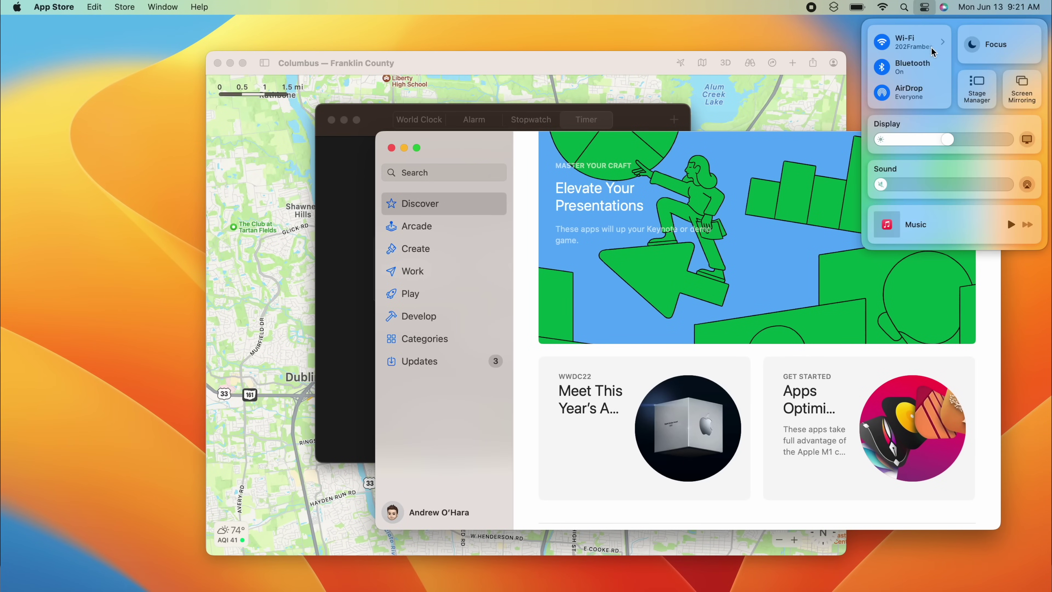
{"action": "left_click", "coordinate": [982, 103]}
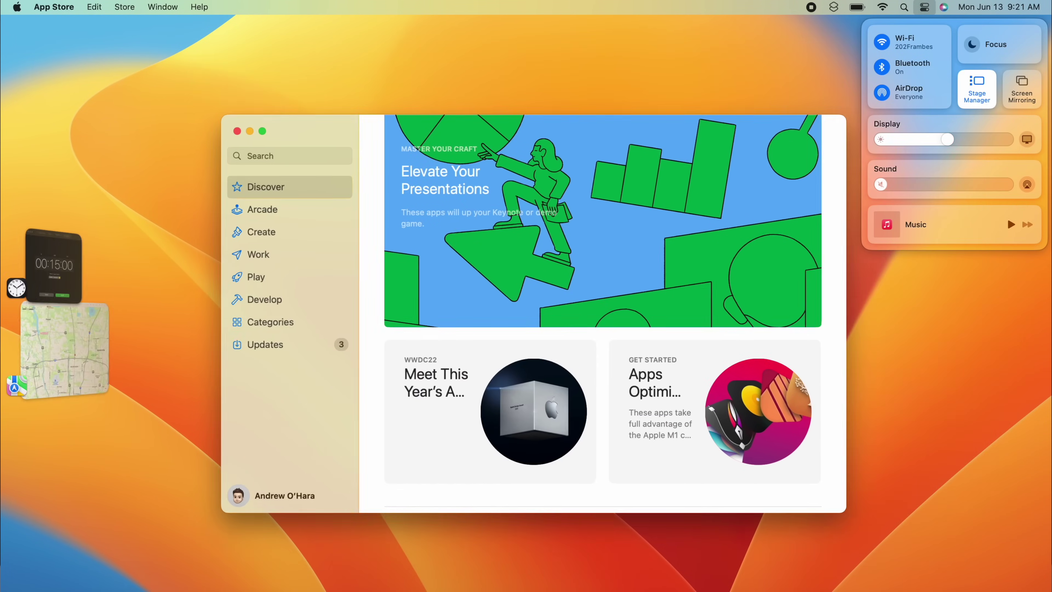
{"action": "left_click", "coordinate": [626, 74]}
{"action": "key", "text": "ctrl+Up"}
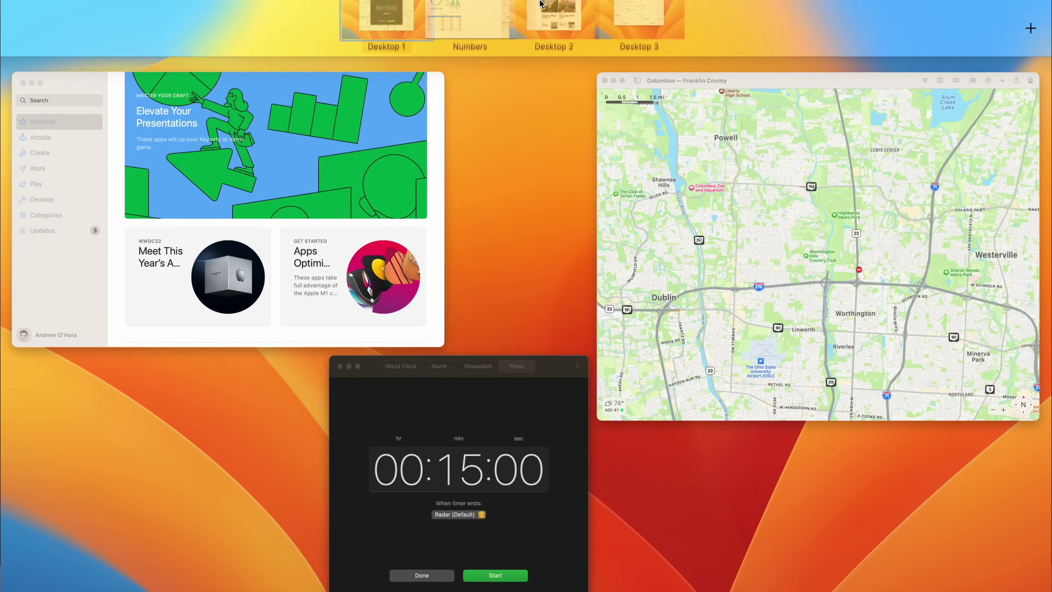
{"action": "left_click", "coordinate": [469, 49]}
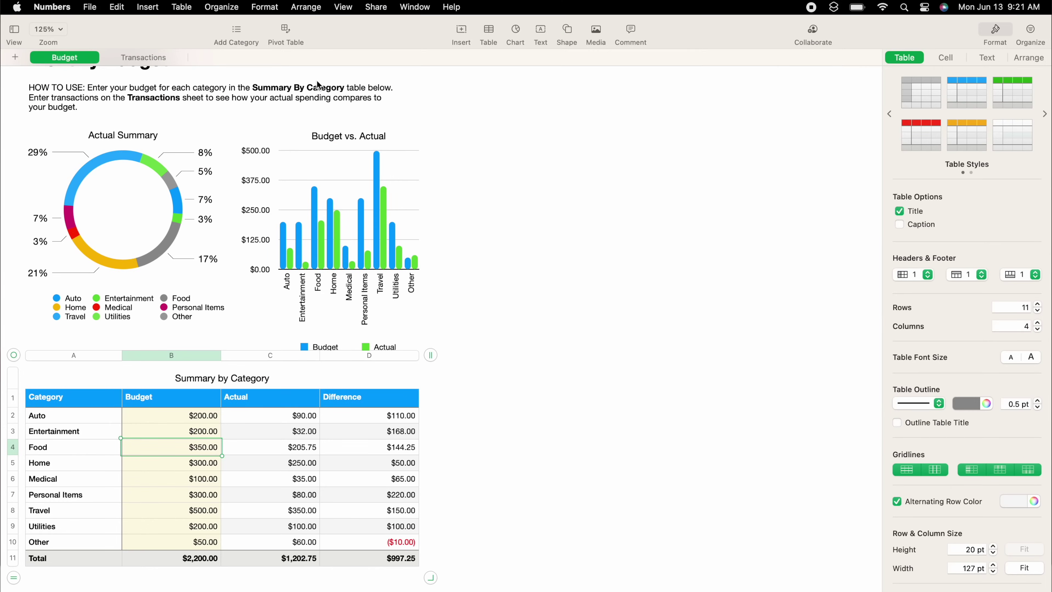
{"action": "left_click", "coordinate": [36, 23]}
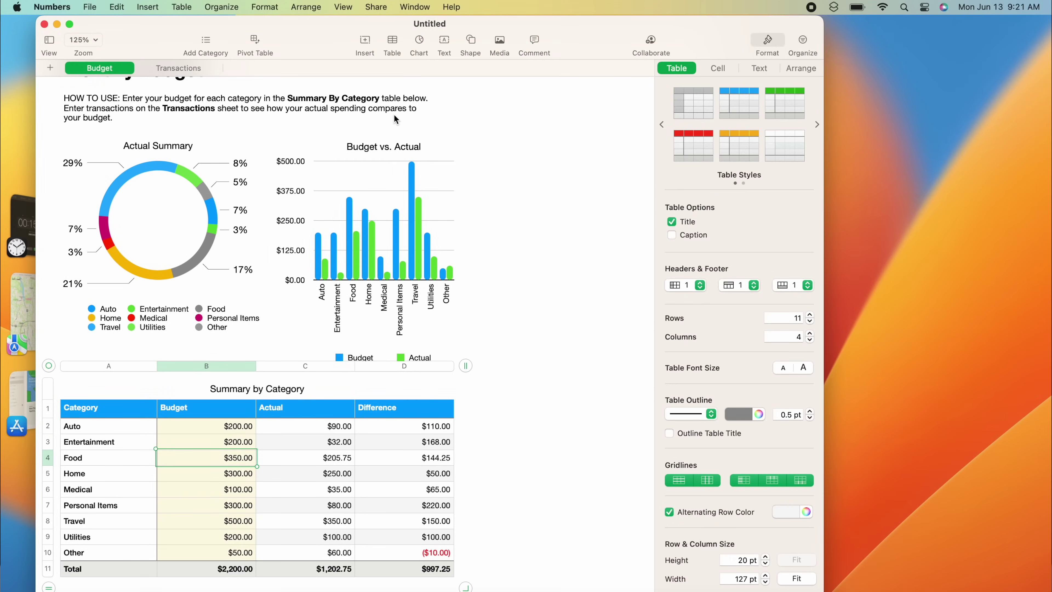
Move News from Desktop 2 back to Desktop 1, then go to Calendar's Desktop 3.
{"action": "key", "text": "ctrl+Up"}
{"action": "left_click", "coordinate": [518, 45]}
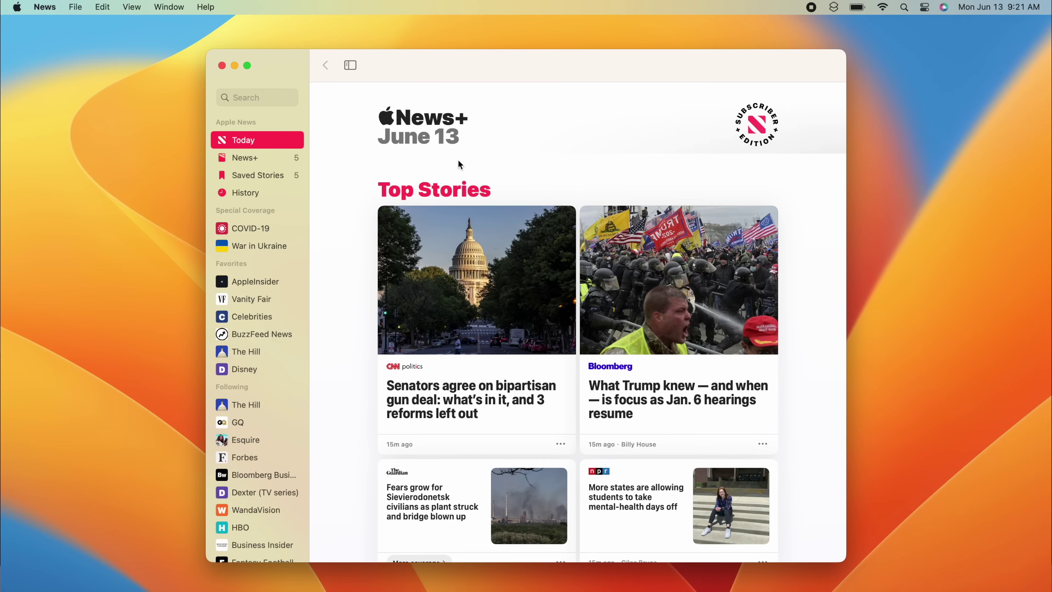
{"action": "key", "text": "ctrl+Up"}
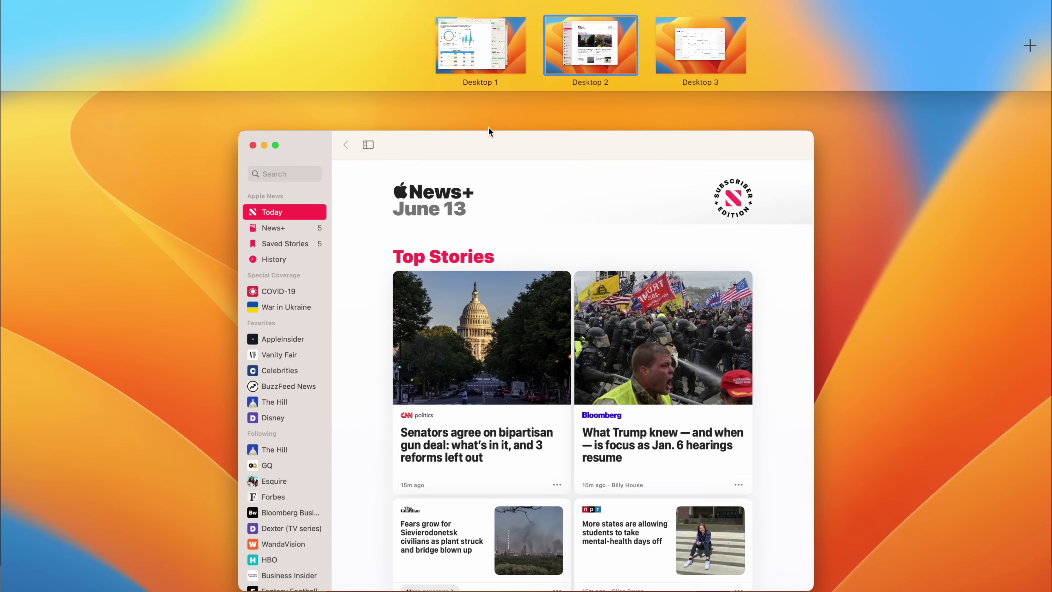
{"action": "left_click", "coordinate": [415, 164]}
{"action": "key", "text": "ctrl+Up"}
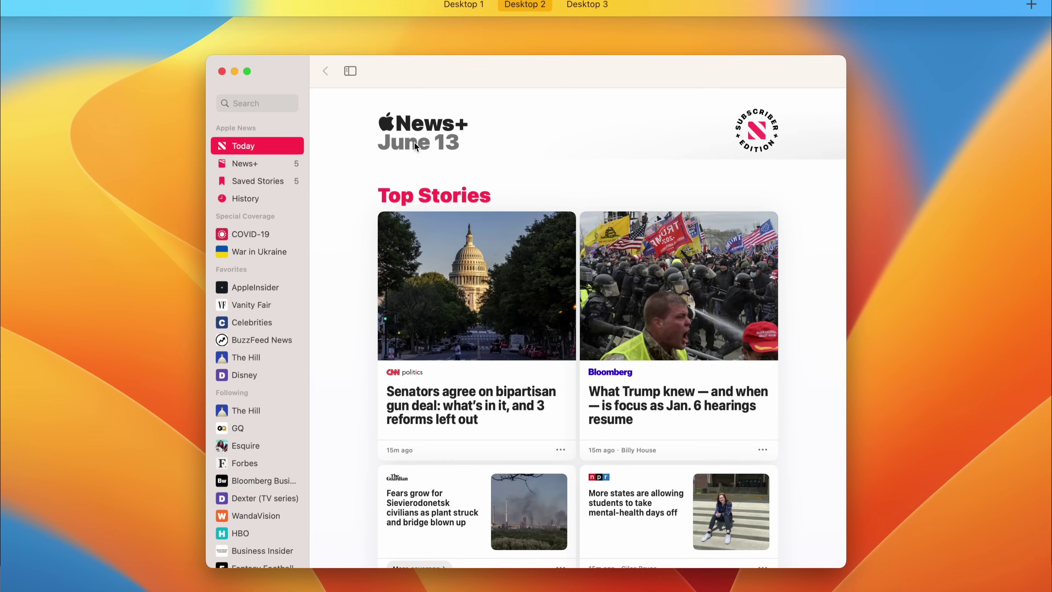
{"action": "left_click_drag", "start_coordinate": [414, 142], "coordinate": [415, 46]}
{"action": "left_click", "coordinate": [610, 59]}
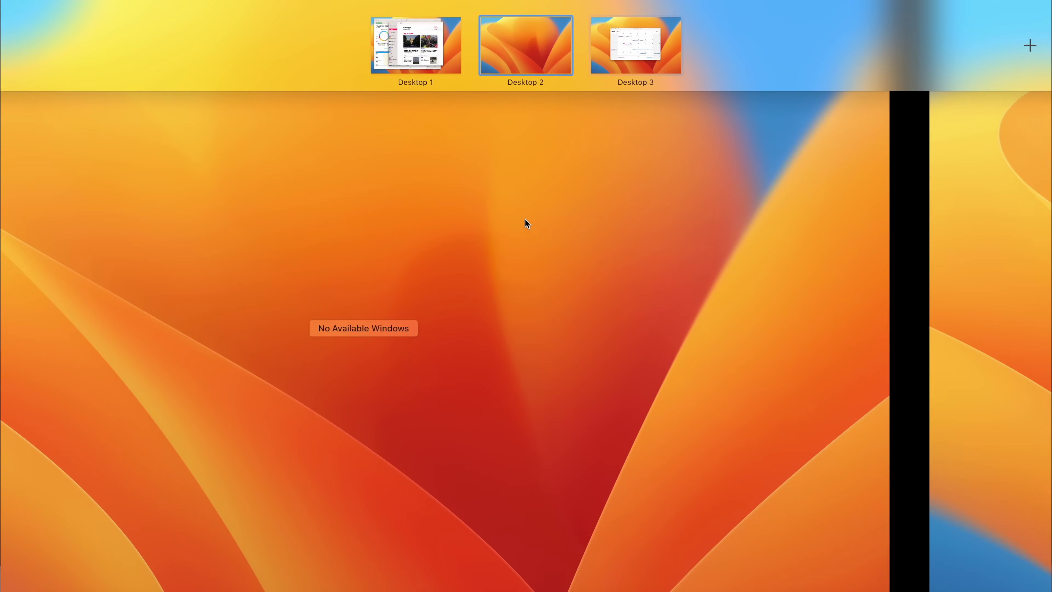
{"action": "left_click", "coordinate": [430, 166]}
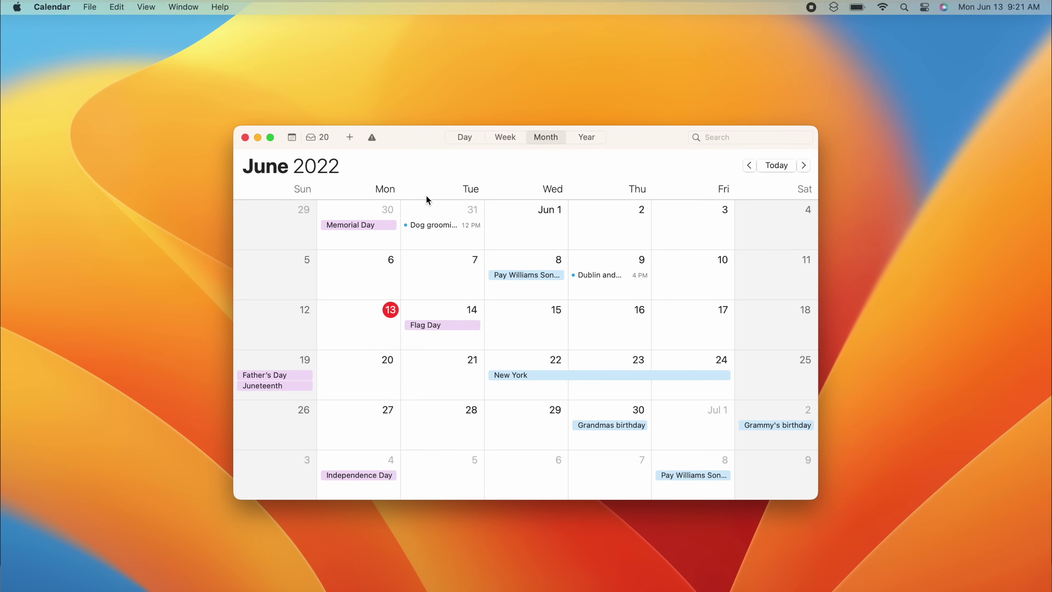
Move Calendar onto Desktop 1 and bring App Store and Numbers forward in Stage Manager.
{"action": "key", "text": "ctrl+Up"}
{"action": "left_click_drag", "start_coordinate": [426, 198], "coordinate": [411, 45]}
{"action": "left_click", "coordinate": [411, 44]}
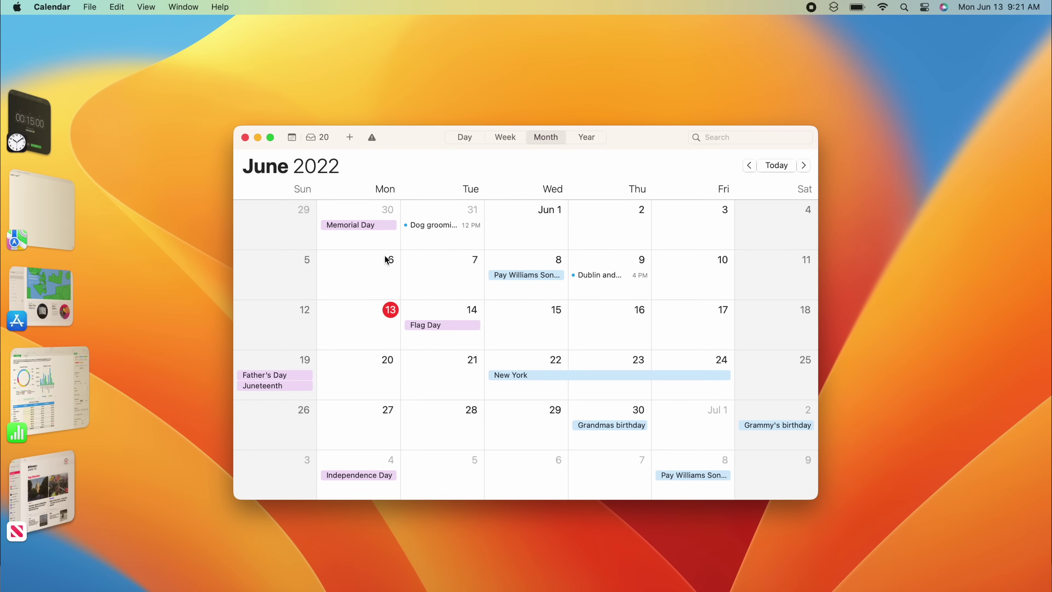
{"action": "left_click", "coordinate": [57, 284]}
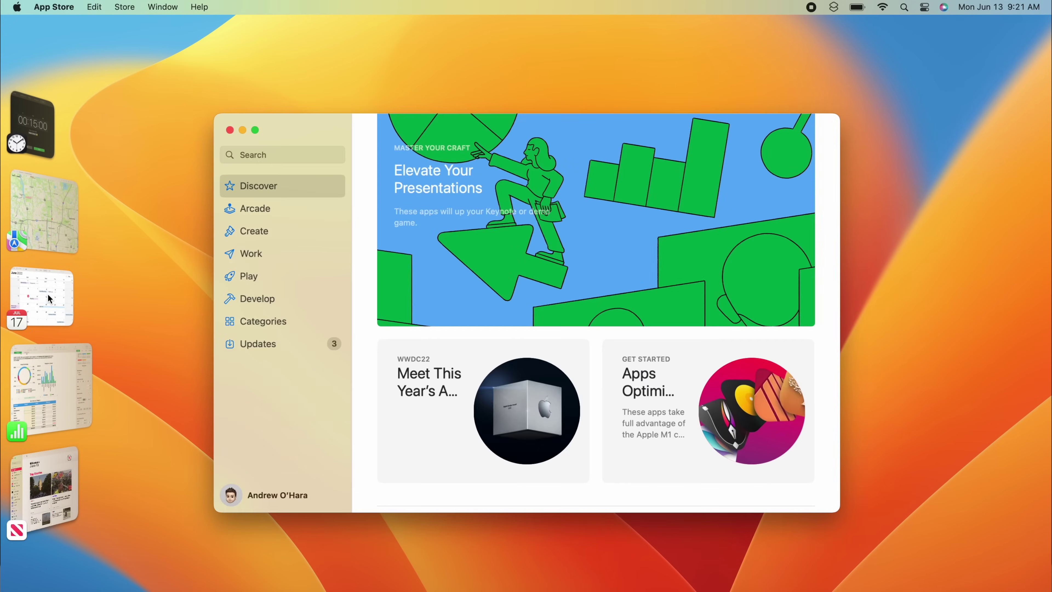
{"action": "left_click", "coordinate": [50, 389]}
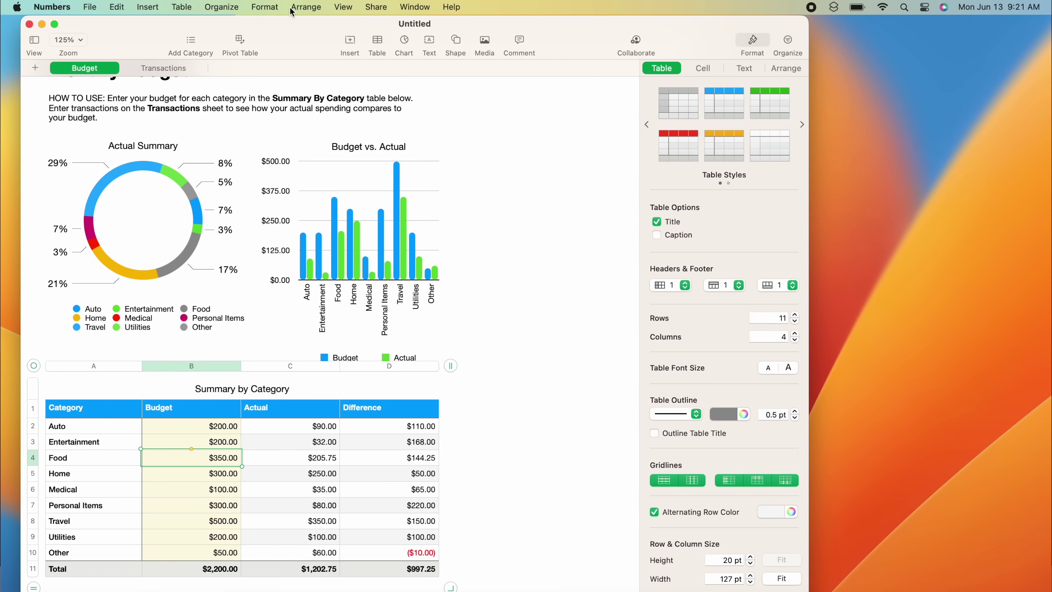
{"action": "mouse_move", "coordinate": [16, 372]}
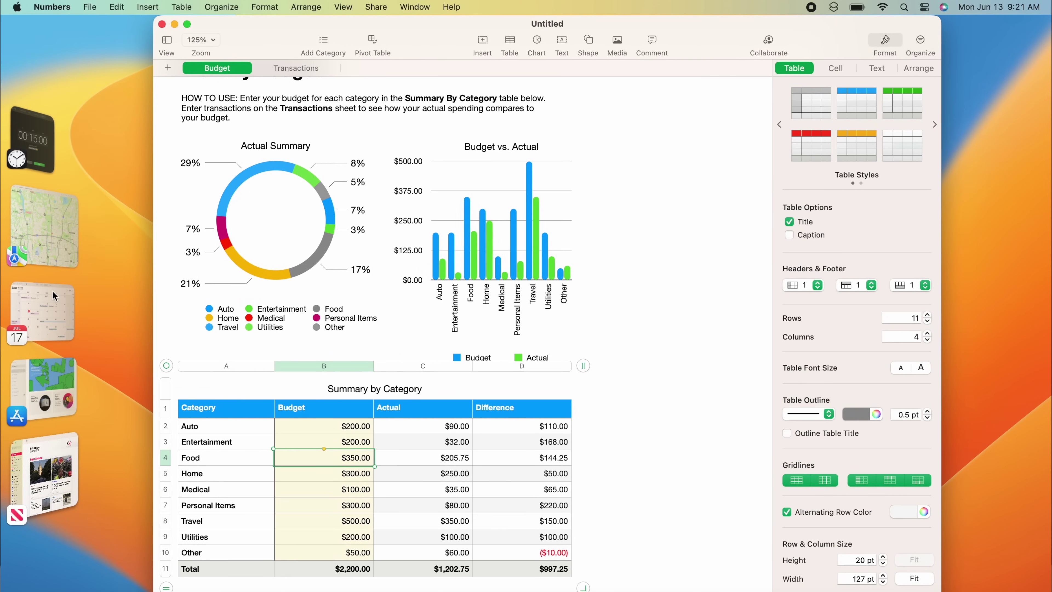
{"action": "left_click", "coordinate": [46, 389]}
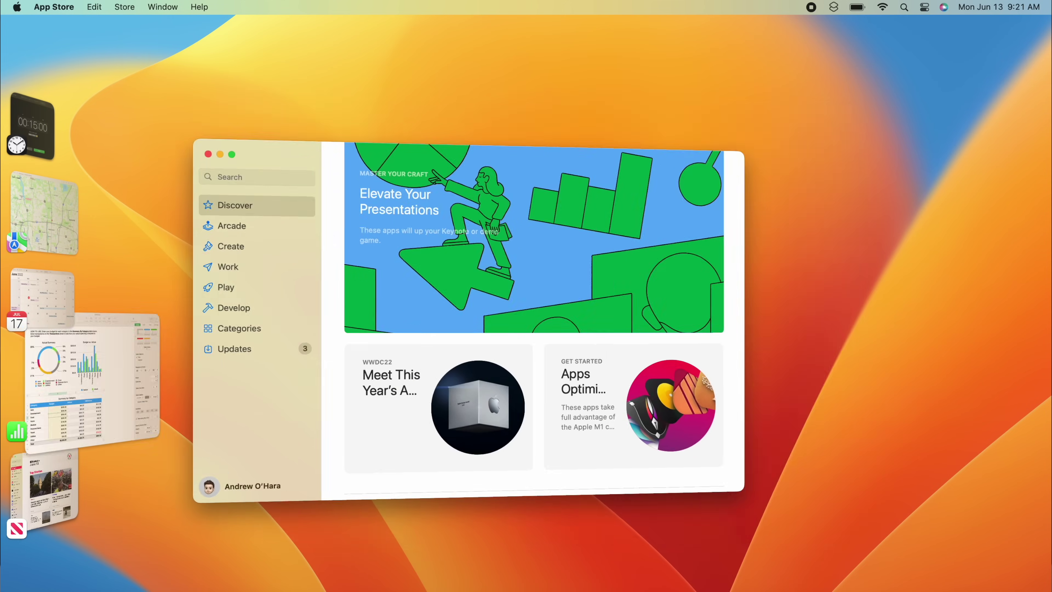
Bring Clock and News on stage, moving Clock right and shrinking News to the lower left.
{"action": "left_click", "coordinate": [32, 125]}
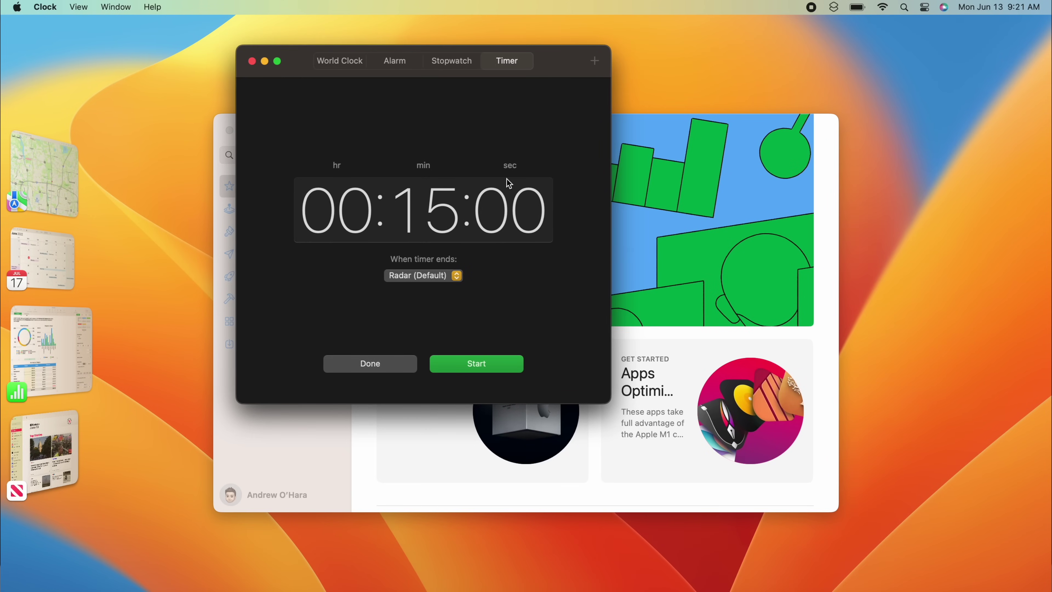
{"action": "left_click_drag", "start_coordinate": [547, 81], "coordinate": [768, 78]}
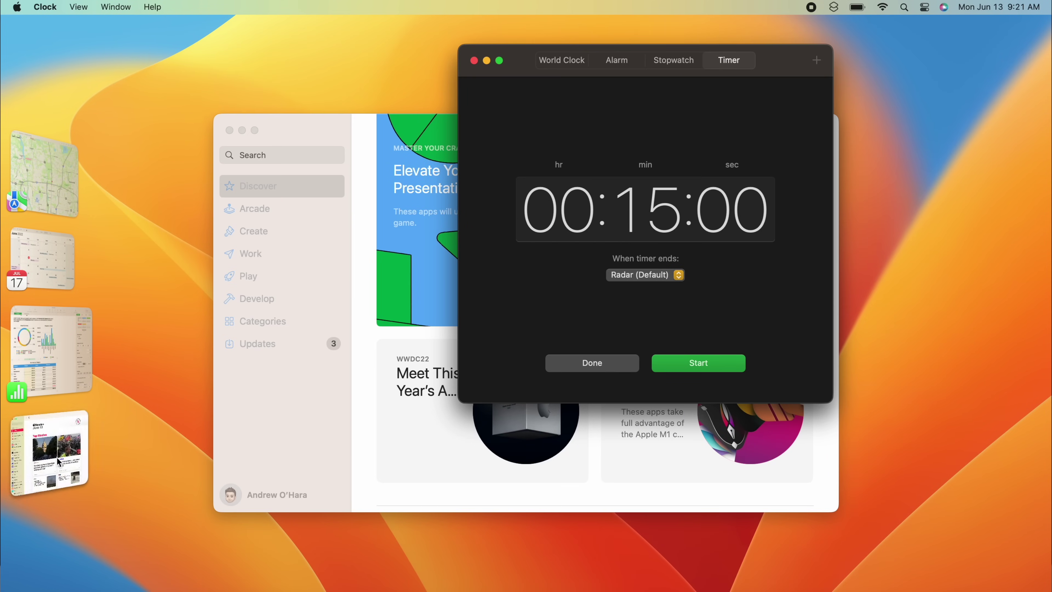
{"action": "left_click", "coordinate": [42, 472]}
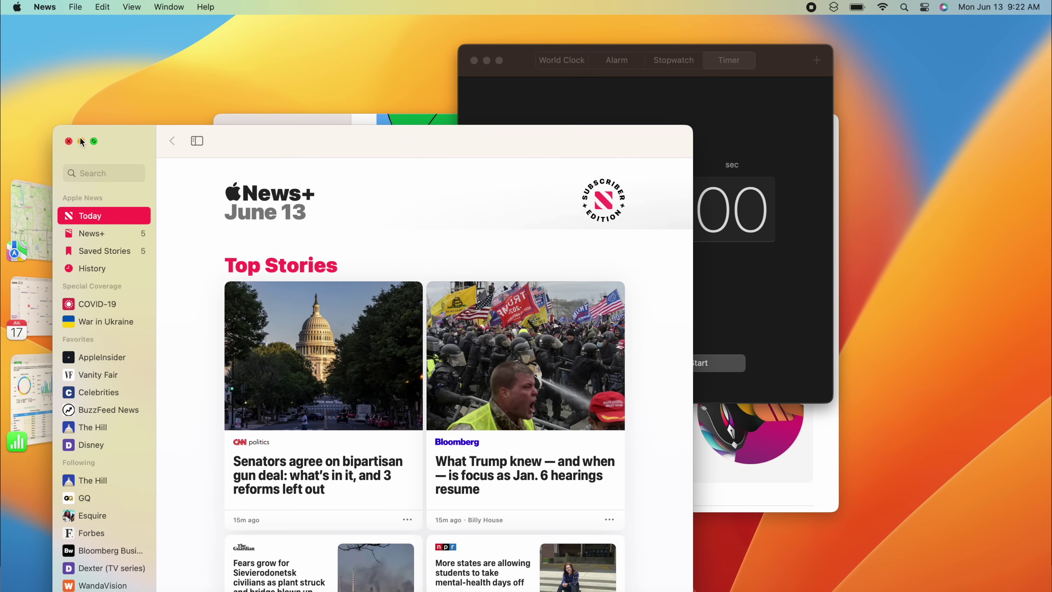
{"action": "left_click_drag", "start_coordinate": [56, 127], "coordinate": [152, 211]}
{"action": "left_click_drag", "start_coordinate": [336, 237], "coordinate": [318, 184]}
{"action": "left_click", "coordinate": [55, 392]}
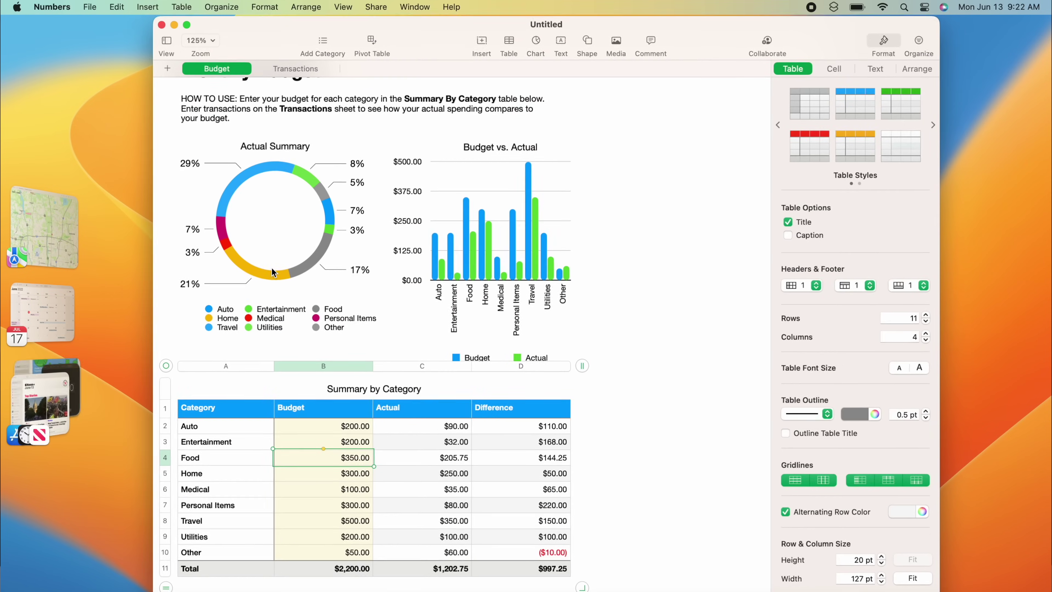
{"action": "left_click", "coordinate": [53, 233]}
{"action": "left_click", "coordinate": [86, 395]}
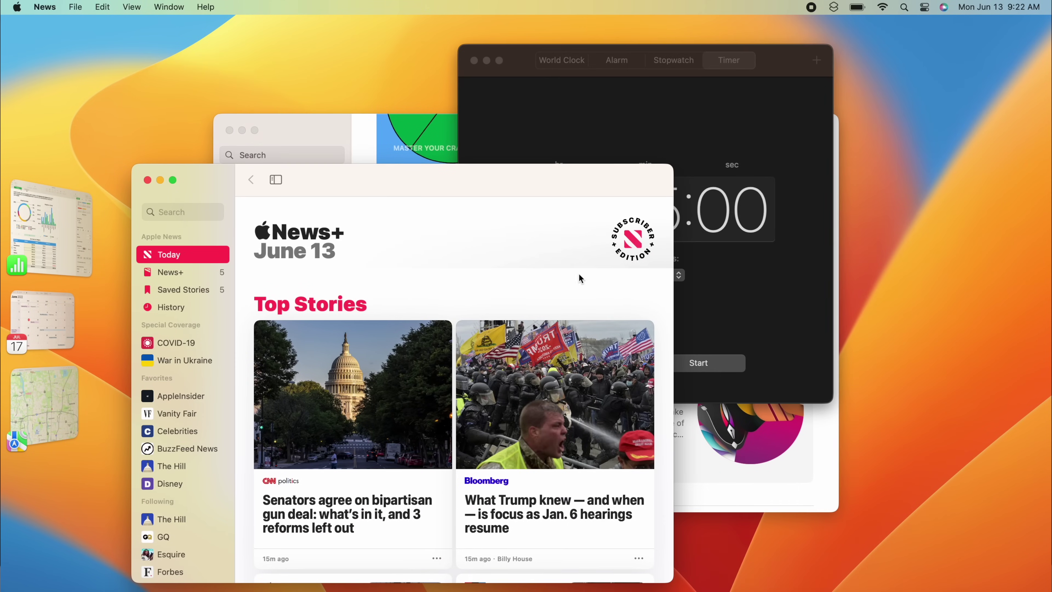
Arrange App Store, Clock and News together on stage, then switch to Maps.
{"action": "left_click", "coordinate": [331, 125]}
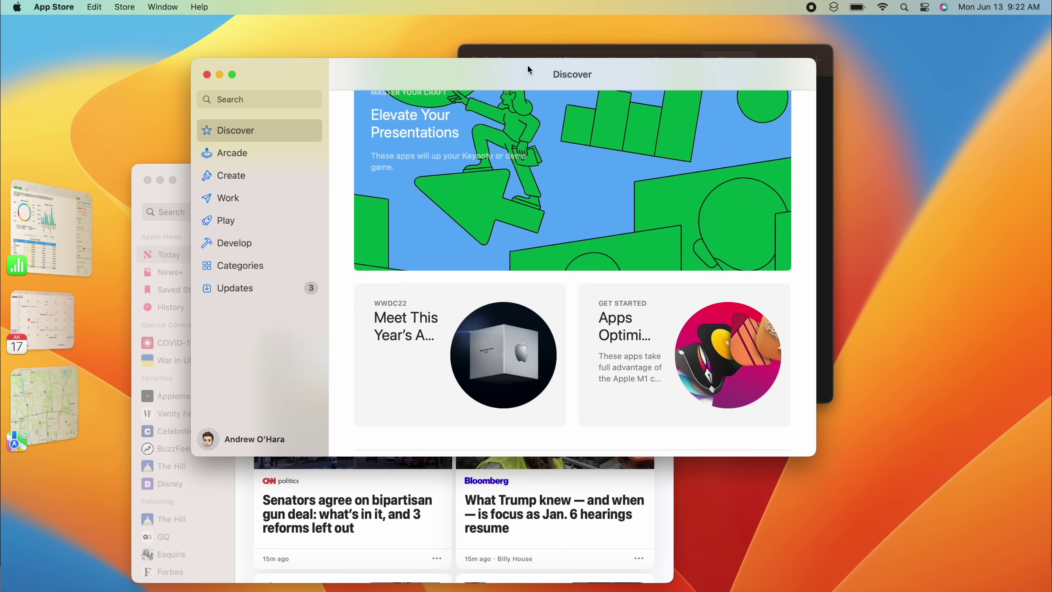
{"action": "left_click_drag", "start_coordinate": [528, 65], "coordinate": [705, 195]}
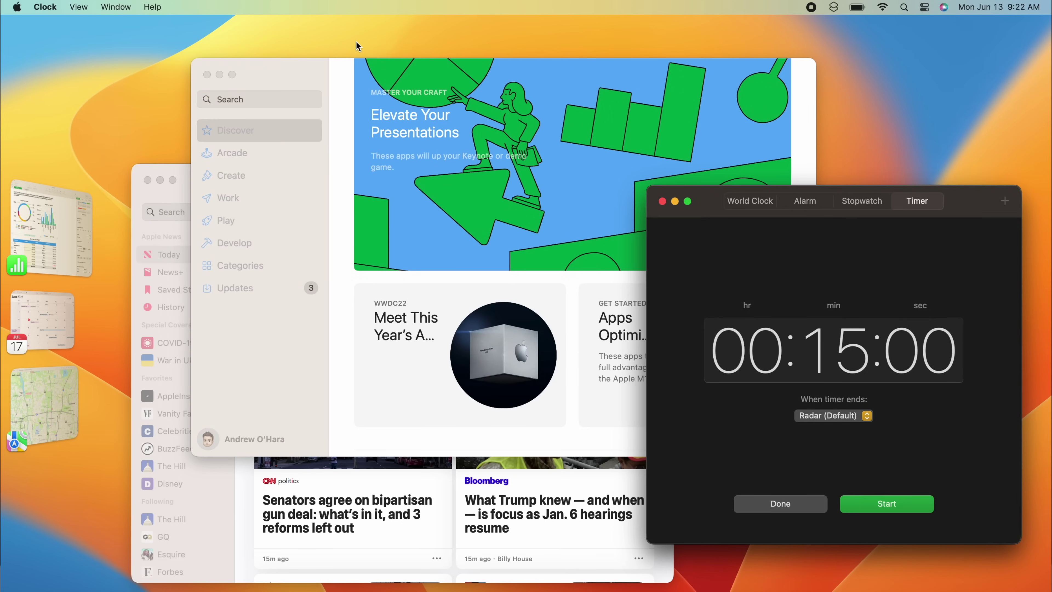
{"action": "left_click_drag", "start_coordinate": [386, 68], "coordinate": [192, 29]}
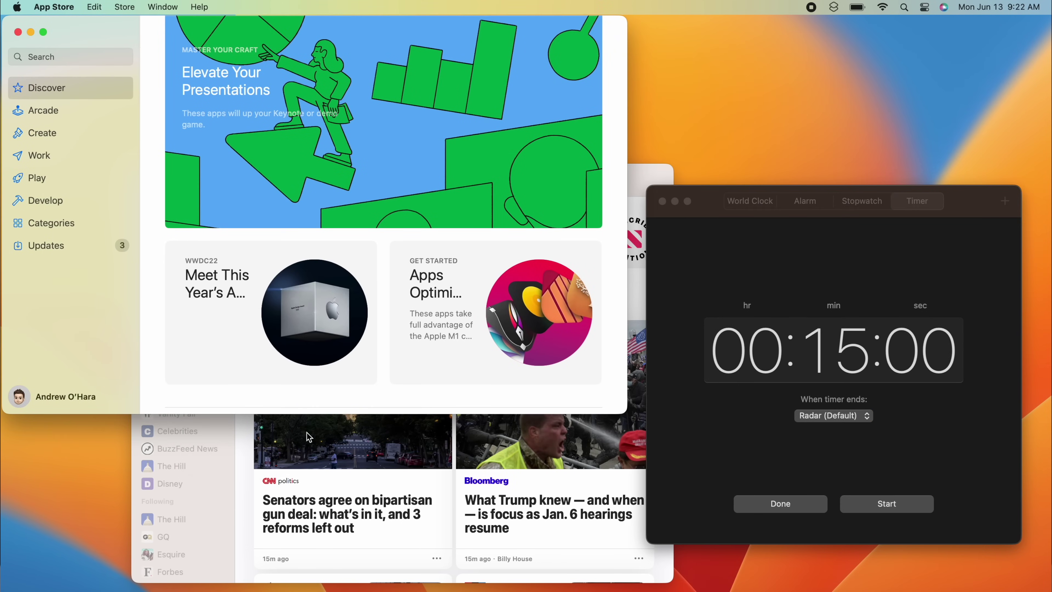
{"action": "left_click", "coordinate": [418, 492]}
{"action": "left_click_drag", "start_coordinate": [512, 172], "coordinate": [891, 23]}
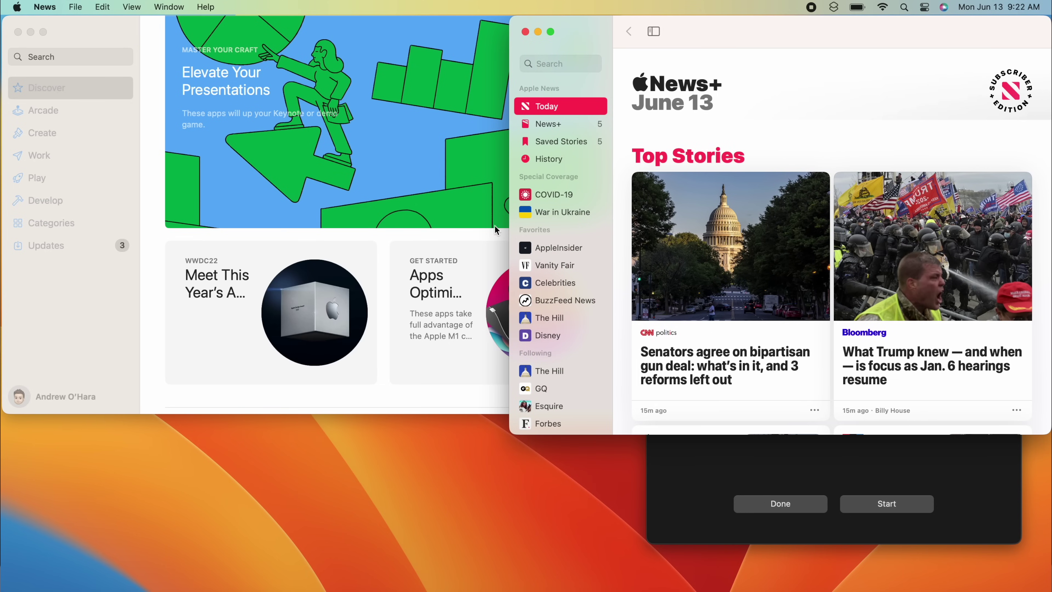
{"action": "left_click", "coordinate": [472, 236]}
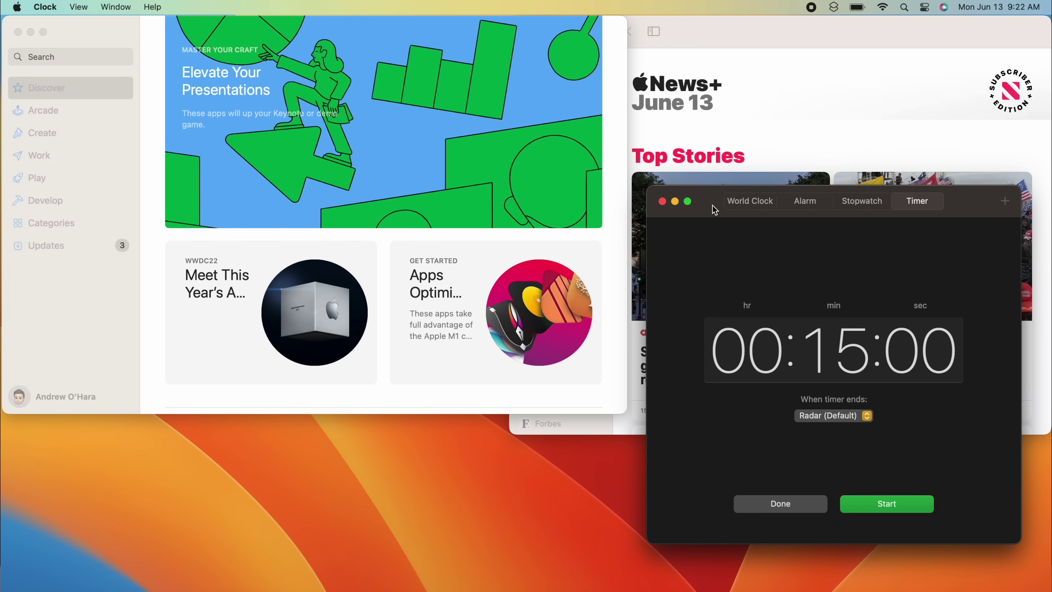
{"action": "left_click_drag", "start_coordinate": [714, 210], "coordinate": [438, 236]}
{"action": "left_click", "coordinate": [195, 23]}
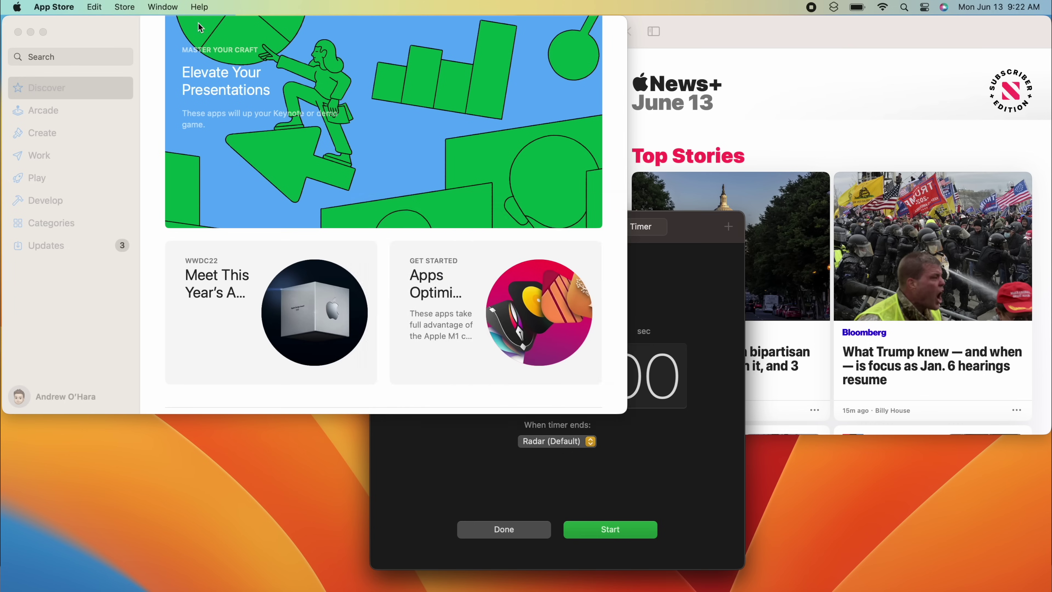
{"action": "left_click", "coordinate": [41, 382]}
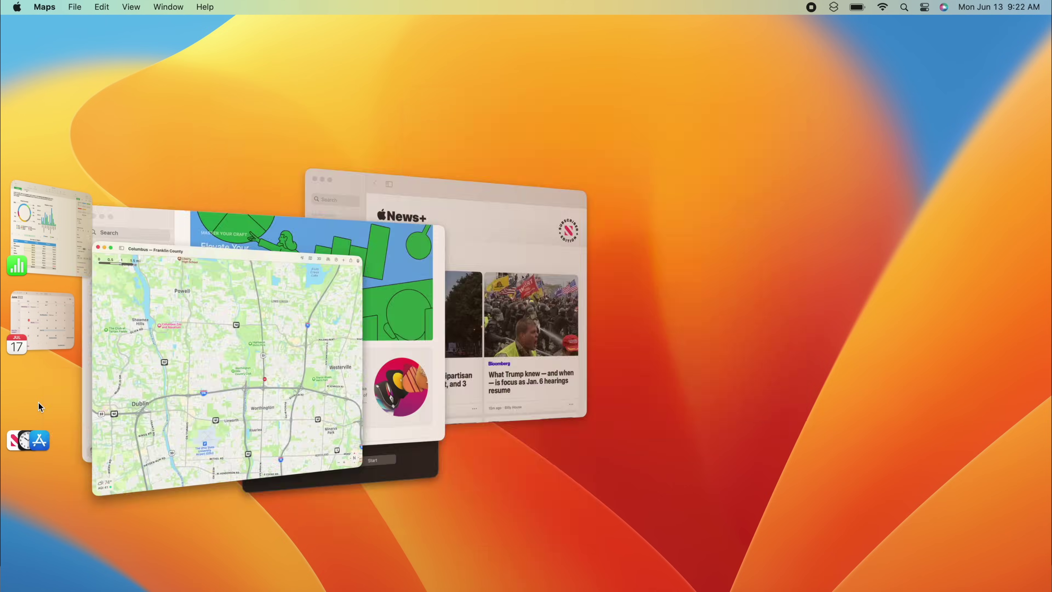
Open the budget's Transactions sheet and select the Movie Tickets and Entertainment cells.
{"action": "left_click", "coordinate": [50, 227]}
{"action": "scroll", "coordinate": [557, 173], "scroll_direction": "down", "scroll_amount": 5}
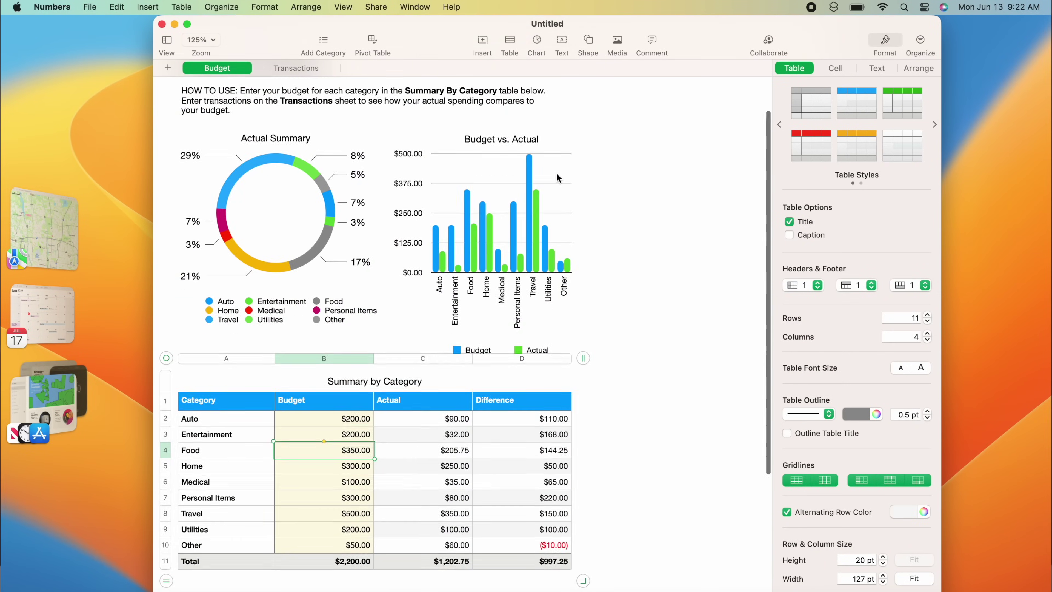
{"action": "scroll", "coordinate": [556, 173], "scroll_direction": "up", "scroll_amount": 6}
{"action": "left_click", "coordinate": [311, 67]}
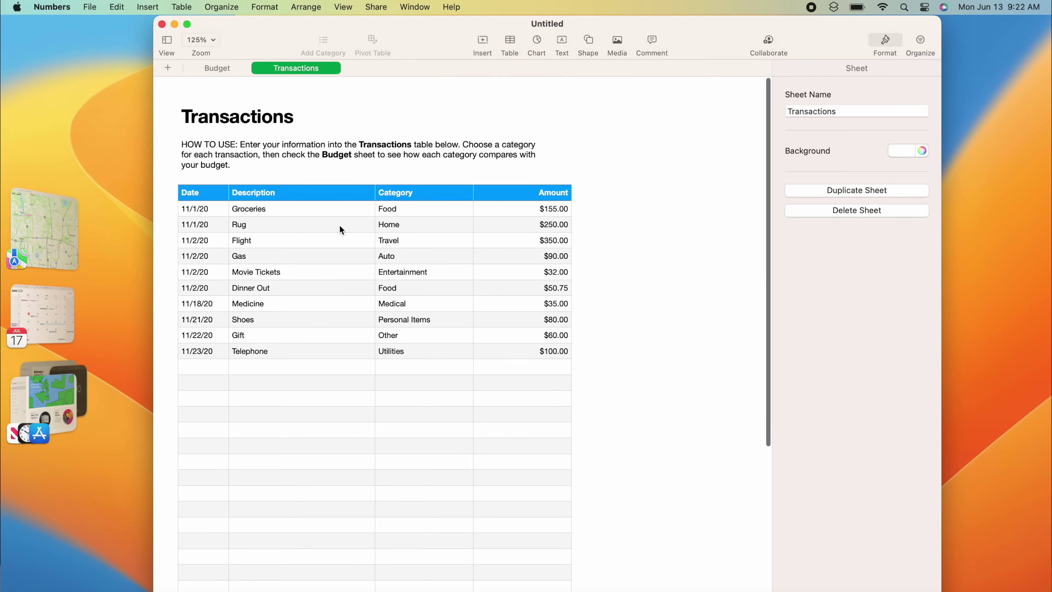
{"action": "scroll", "coordinate": [338, 227], "scroll_direction": "down", "scroll_amount": 5}
{"action": "scroll", "coordinate": [339, 227], "scroll_direction": "up", "scroll_amount": 5}
{"action": "left_click", "coordinate": [265, 276]}
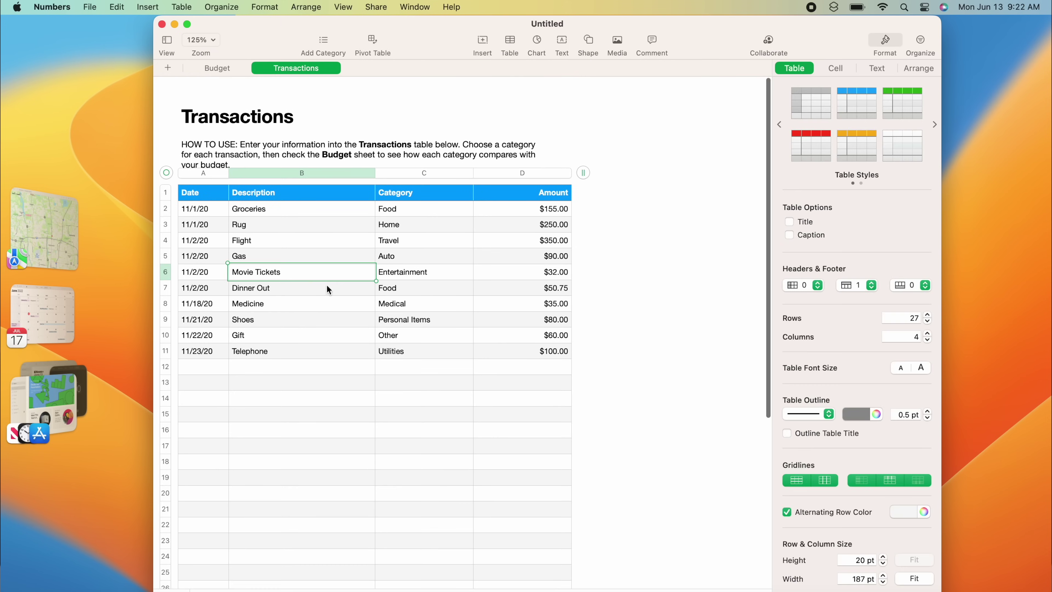
{"action": "left_click", "coordinate": [440, 274]}
Create a new spreadsheet from the Charting Basics template, then bring the Transactions window back.
{"action": "left_click", "coordinate": [54, 411]}
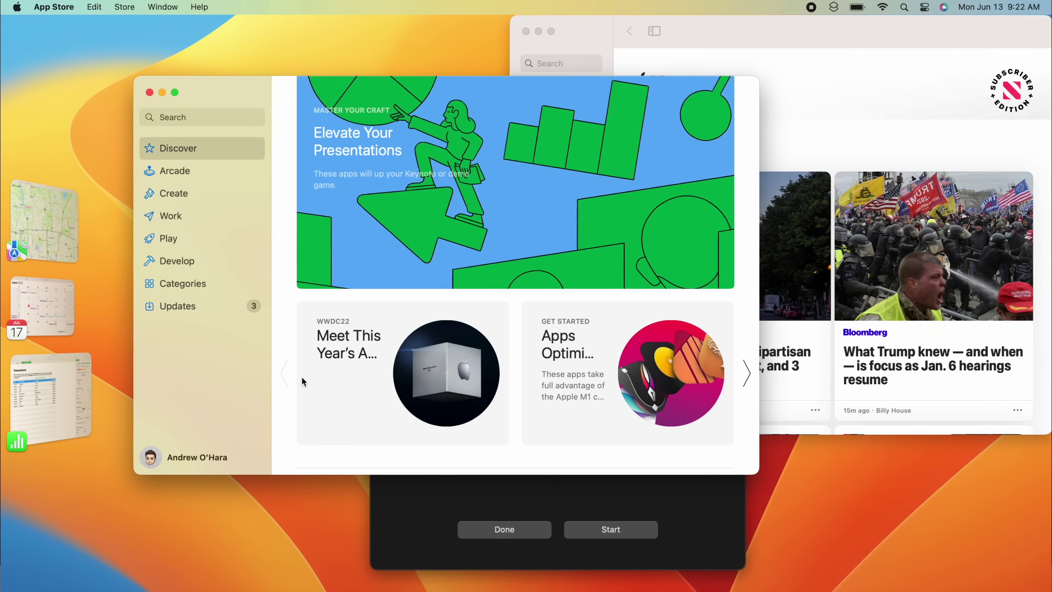
{"action": "left_click", "coordinate": [42, 355]}
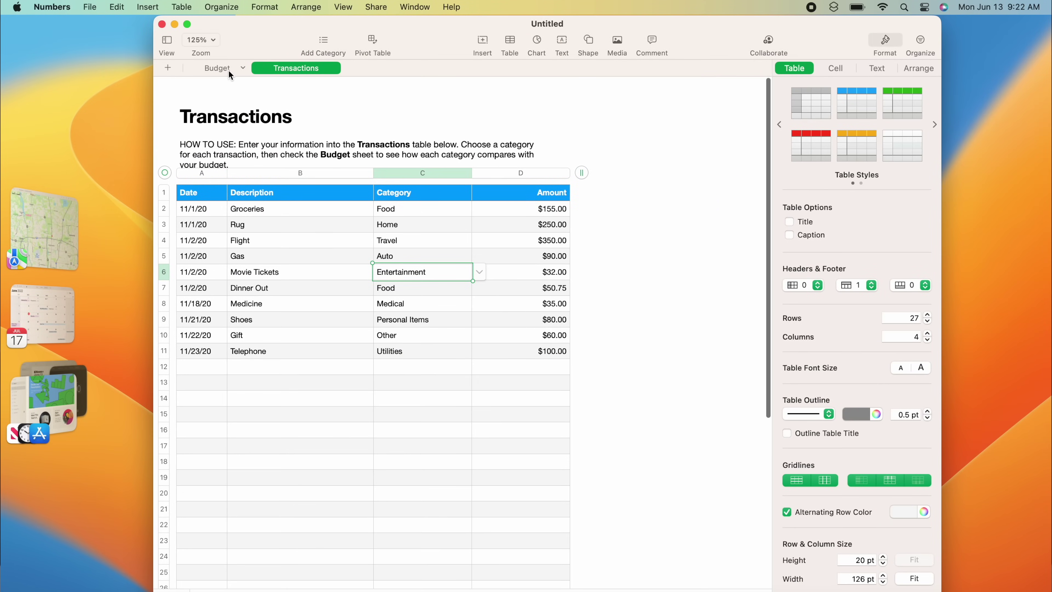
{"action": "key", "text": "super+n"}
{"action": "double_click", "coordinate": [490, 285]}
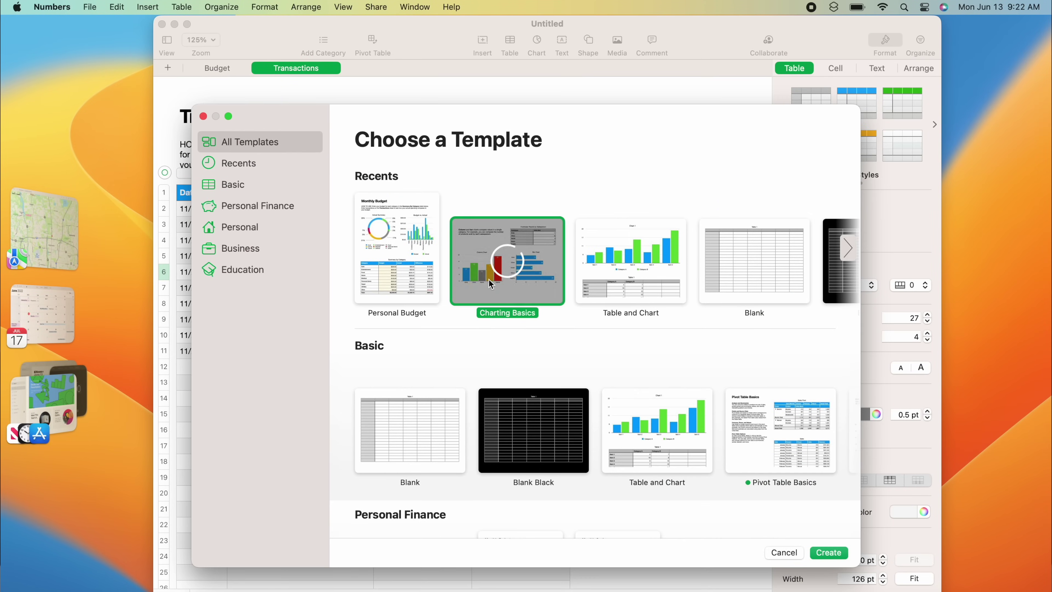
{"action": "left_click", "coordinate": [59, 441]}
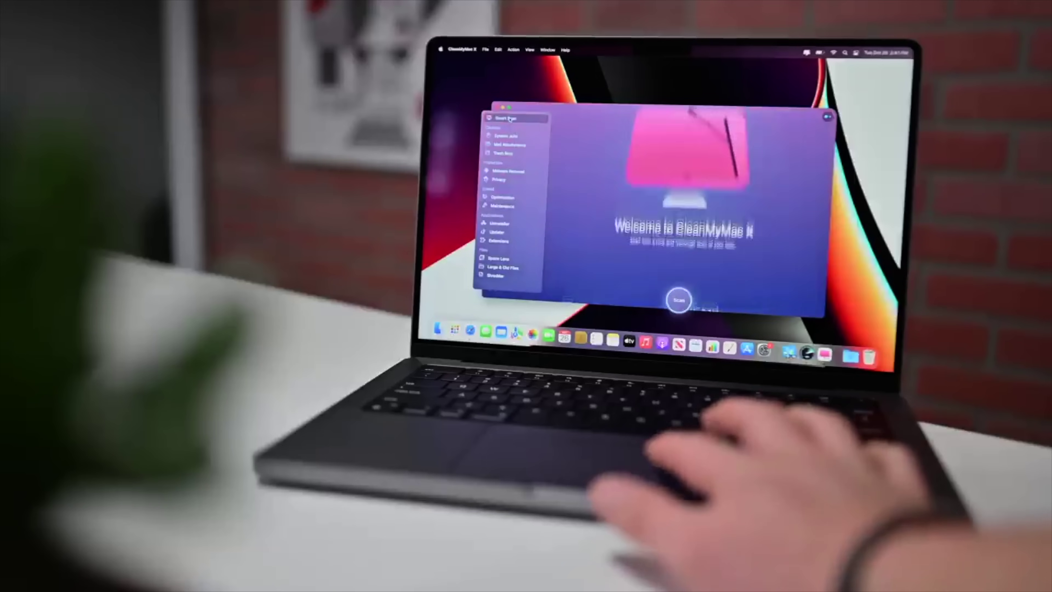
Run a Smart Scan and drill into System > Library > PrivateFrameworks in Space Lens.
{"action": "left_click", "coordinate": [679, 300]}
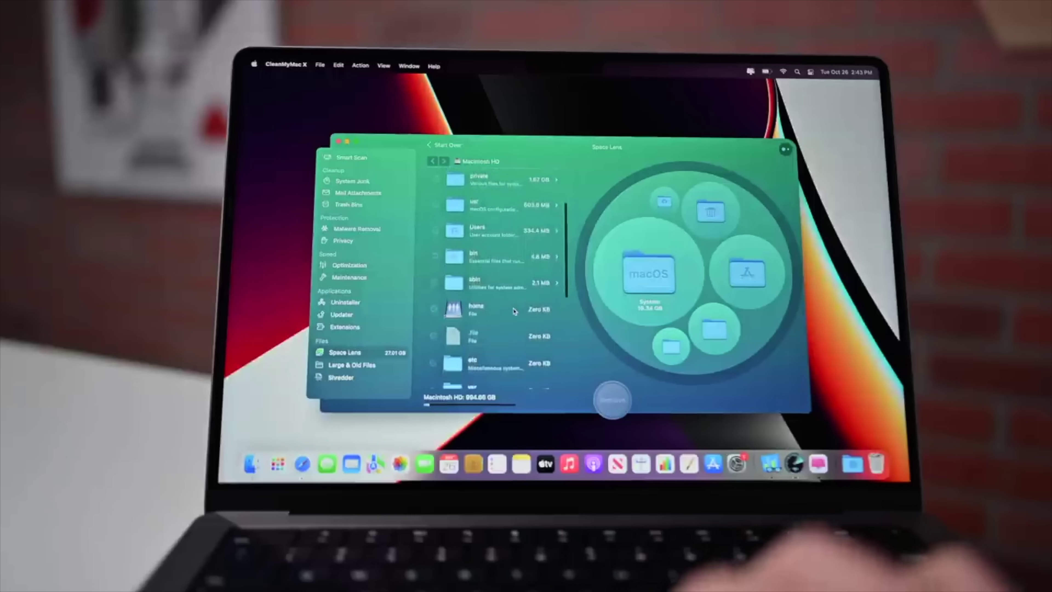
{"action": "scroll", "coordinate": [513, 310], "scroll_direction": "up", "scroll_amount": 5}
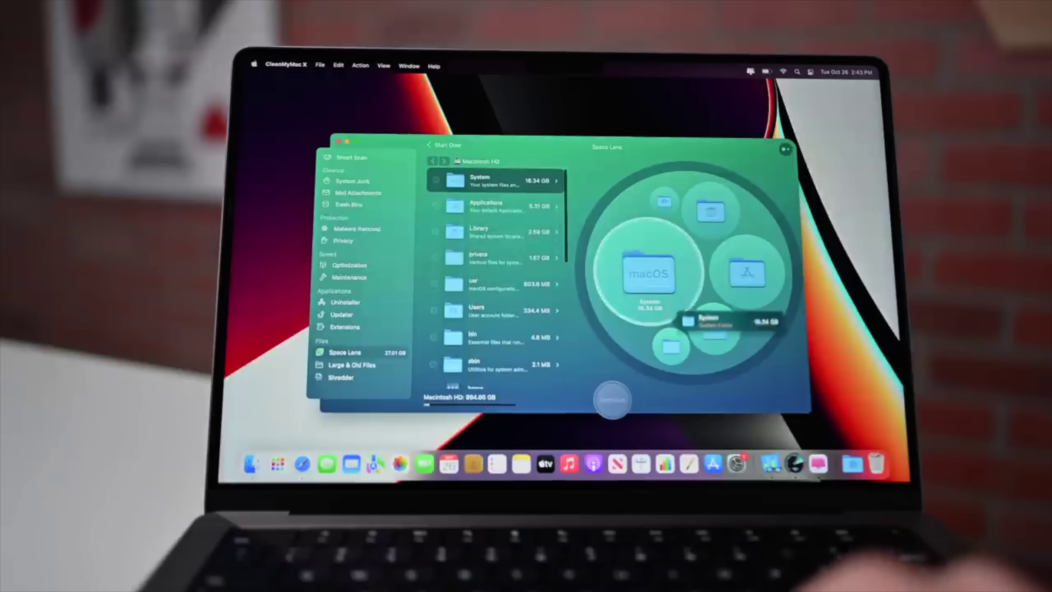
{"action": "left_click", "coordinate": [628, 283]}
{"action": "left_click", "coordinate": [729, 290]}
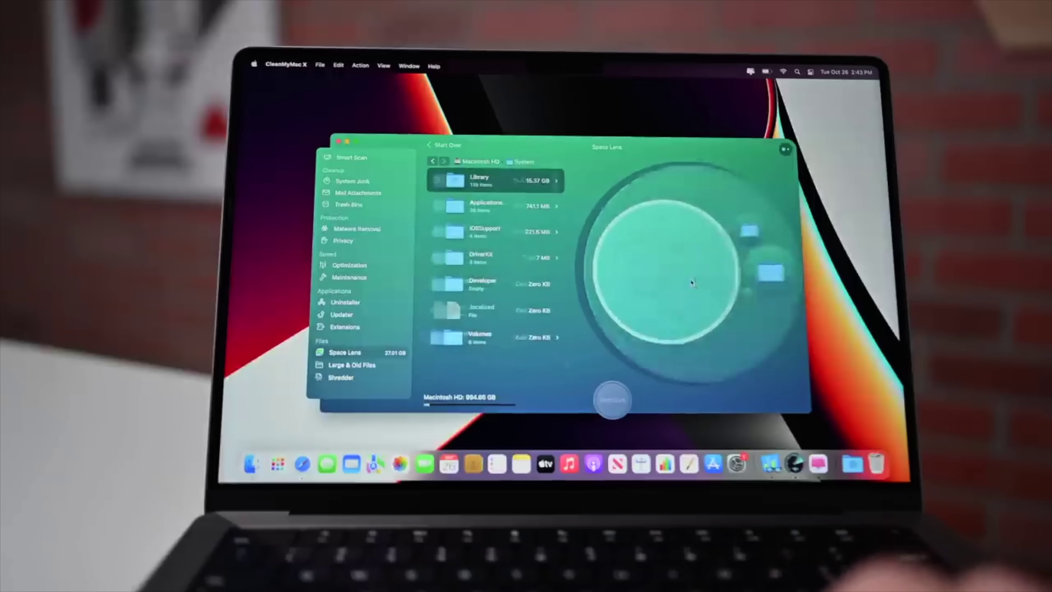
{"action": "left_click", "coordinate": [741, 291]}
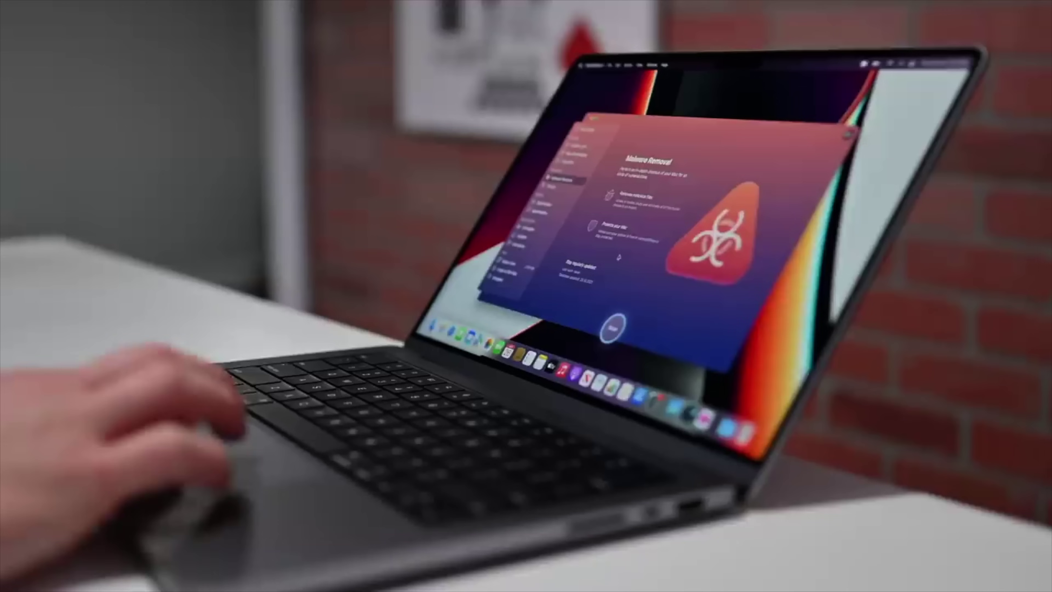
Start a malware scan and view System Junk, Mail Attachments, Trash Bins and Malware Removal.
{"action": "left_click", "coordinate": [613, 328]}
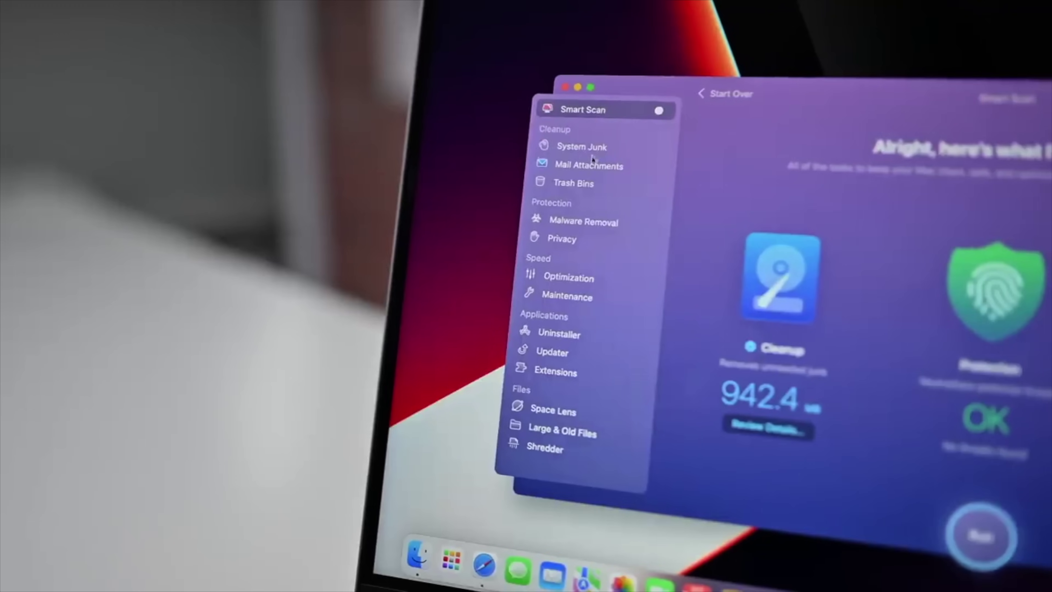
{"action": "left_click", "coordinate": [597, 151]}
{"action": "left_click", "coordinate": [599, 166]}
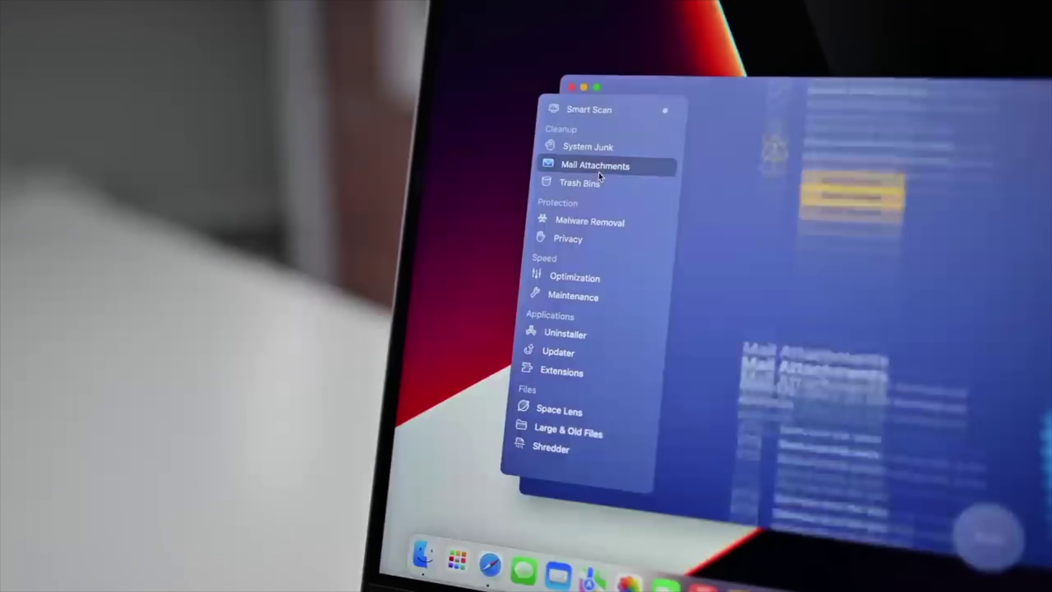
{"action": "left_click", "coordinate": [599, 187]}
{"action": "left_click", "coordinate": [592, 221]}
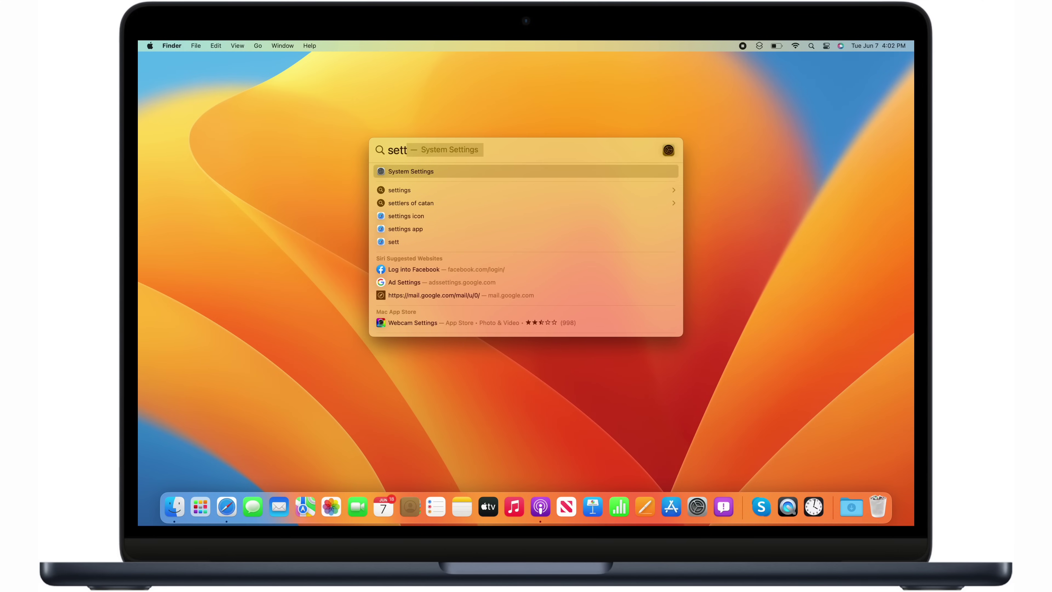
Open System Settings from the Apple menu and view Bluetooth, Notifications and Sound settings.
{"action": "key", "text": "Return"}
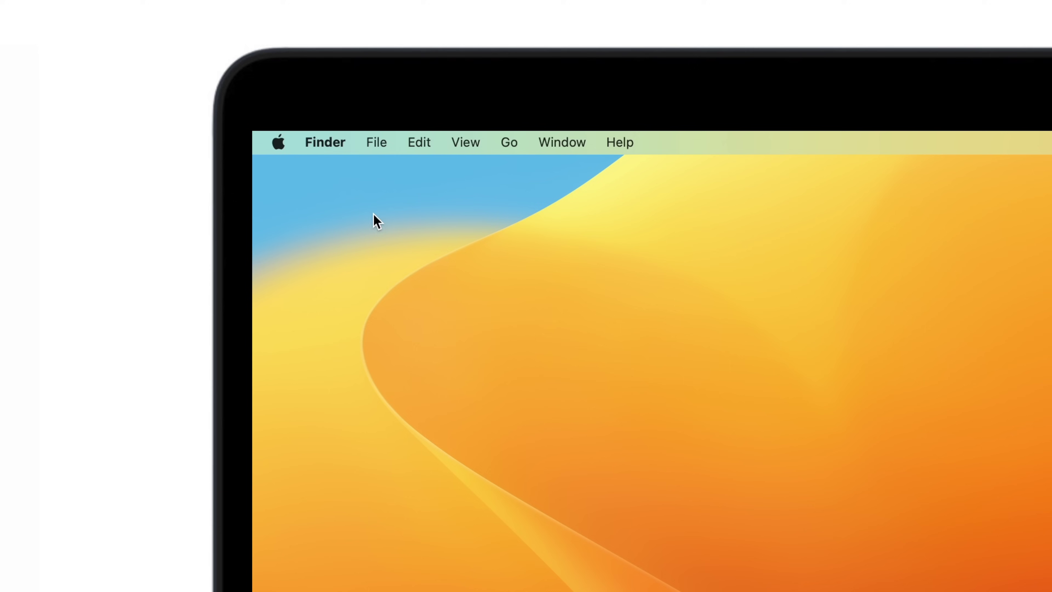
{"action": "left_click", "coordinate": [265, 140]}
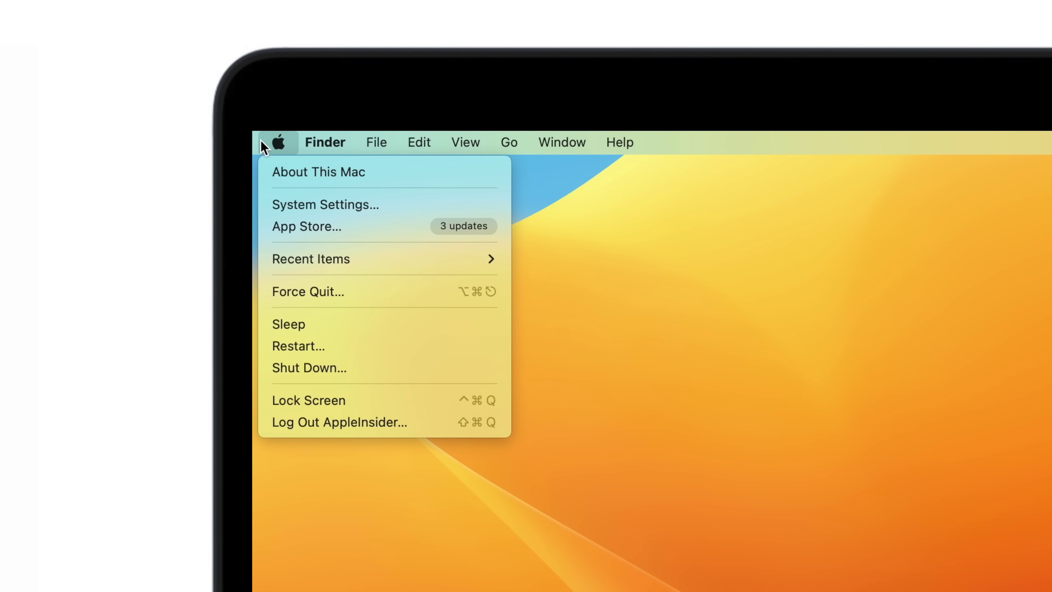
{"action": "left_click", "coordinate": [276, 211]}
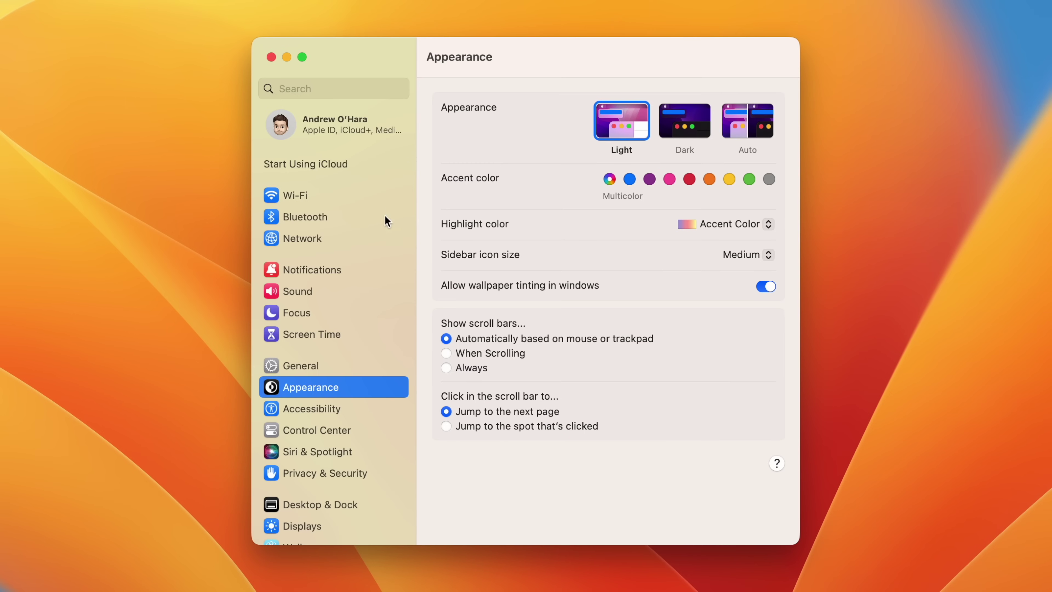
{"action": "scroll", "coordinate": [398, 234], "scroll_direction": "down", "scroll_amount": 2}
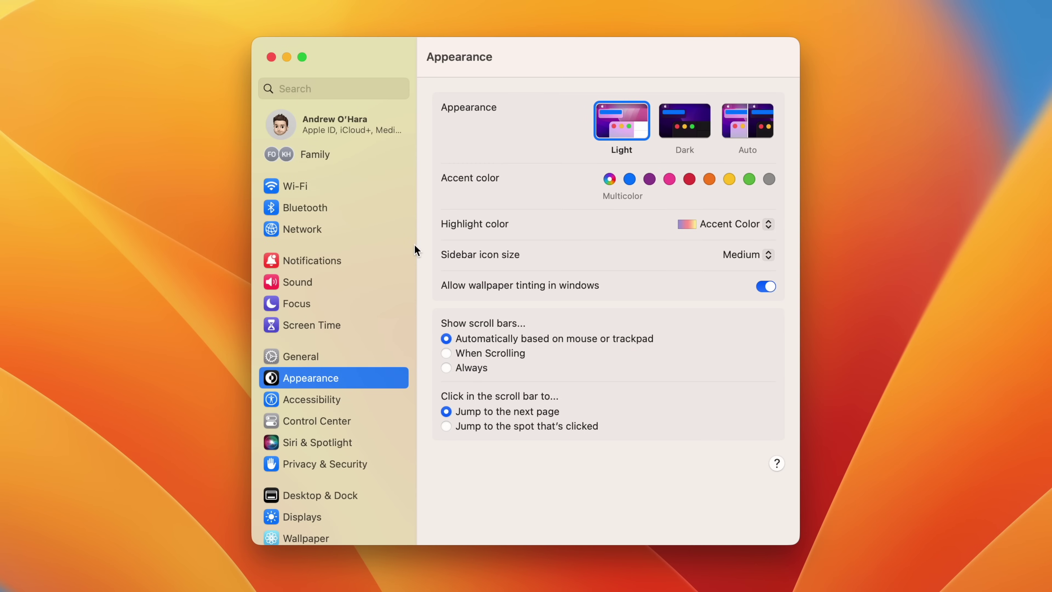
{"action": "left_click", "coordinate": [315, 207]}
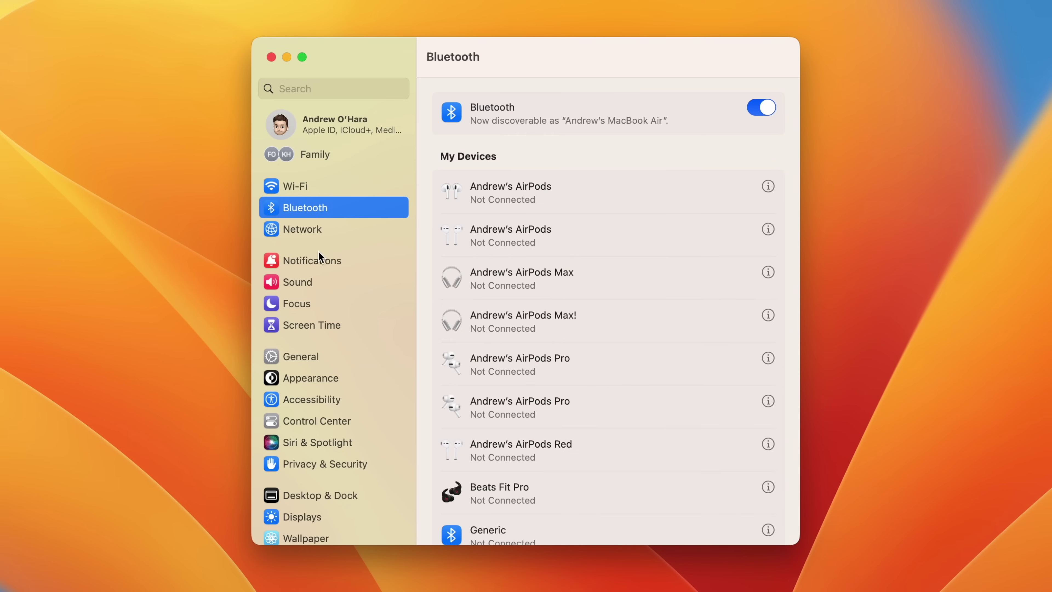
{"action": "left_click", "coordinate": [319, 260]}
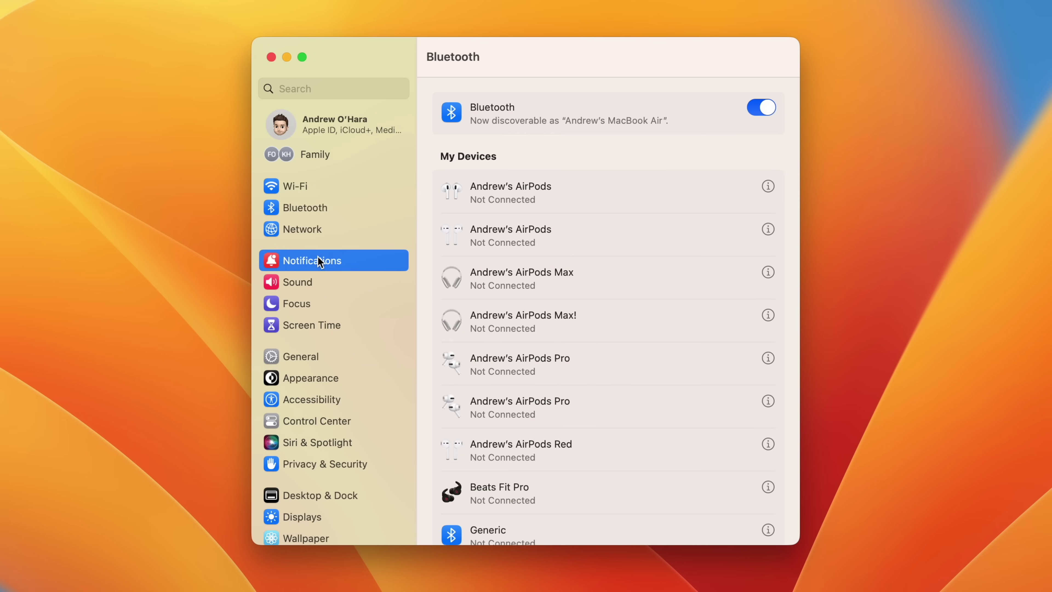
{"action": "left_click", "coordinate": [312, 285]}
{"action": "scroll", "coordinate": [319, 349], "scroll_direction": "down", "scroll_amount": 1}
{"action": "scroll", "coordinate": [316, 346], "scroll_direction": "down", "scroll_amount": 10}
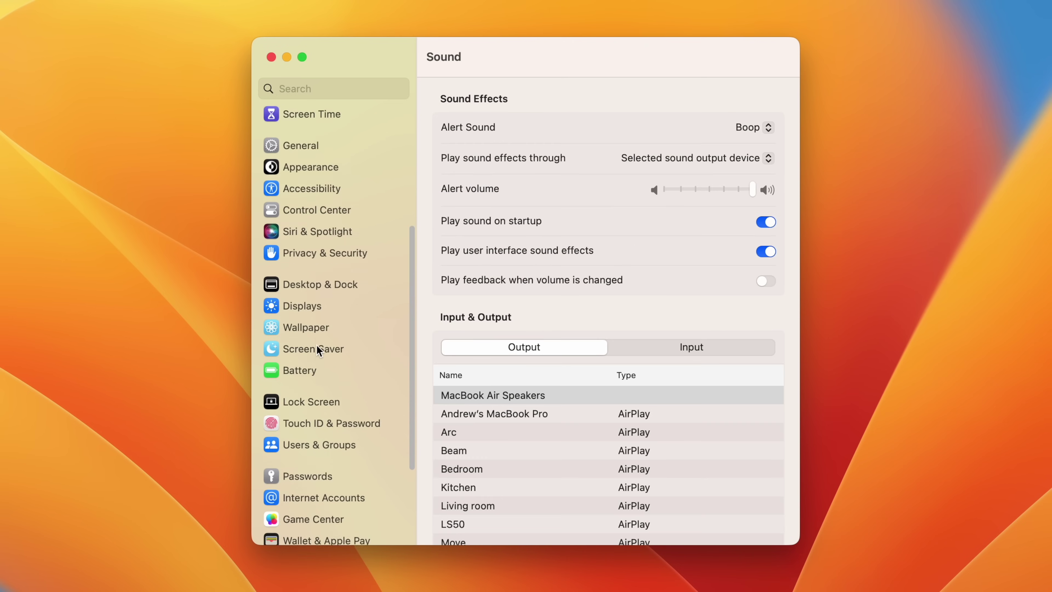
{"action": "scroll", "coordinate": [317, 345], "scroll_direction": "down", "scroll_amount": 1}
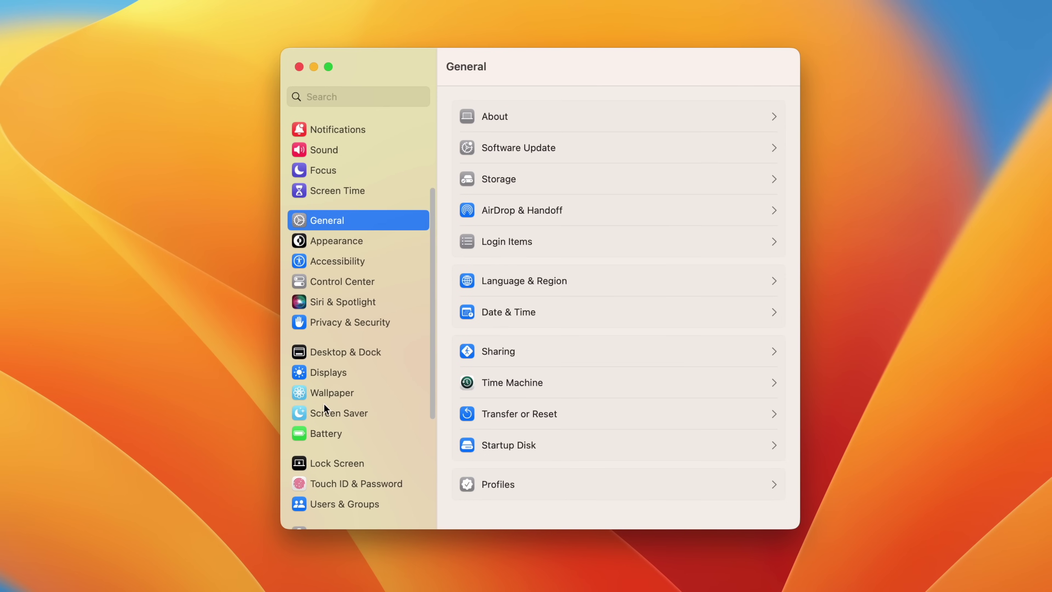
Set the desktop wallpaper to Big Sur Mountains.
{"action": "left_click", "coordinate": [331, 394]}
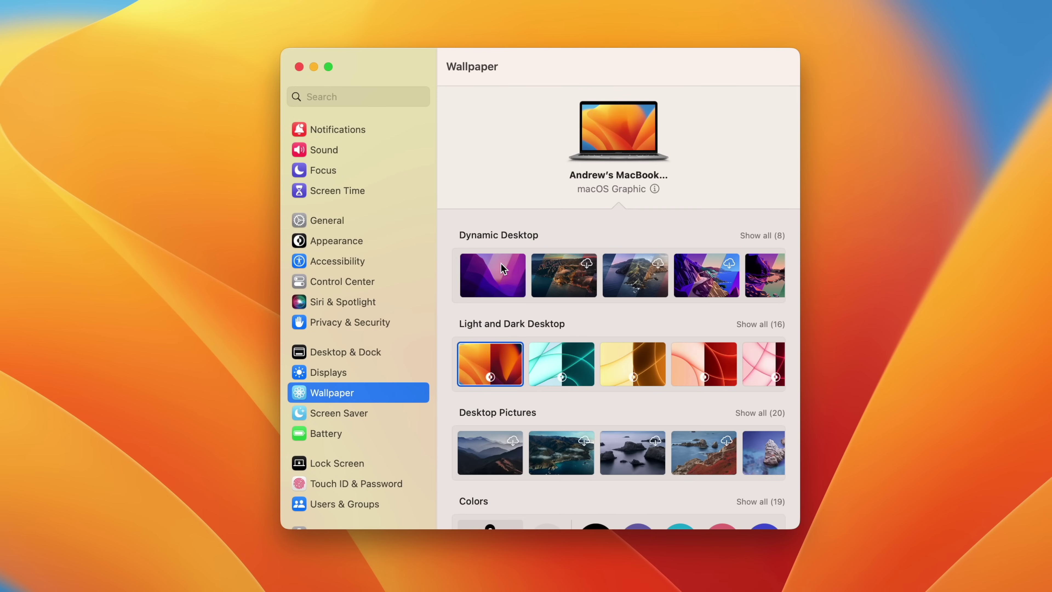
{"action": "scroll", "coordinate": [562, 378], "scroll_direction": "right", "scroll_amount": 5}
{"action": "scroll", "coordinate": [563, 379], "scroll_direction": "left", "scroll_amount": 5}
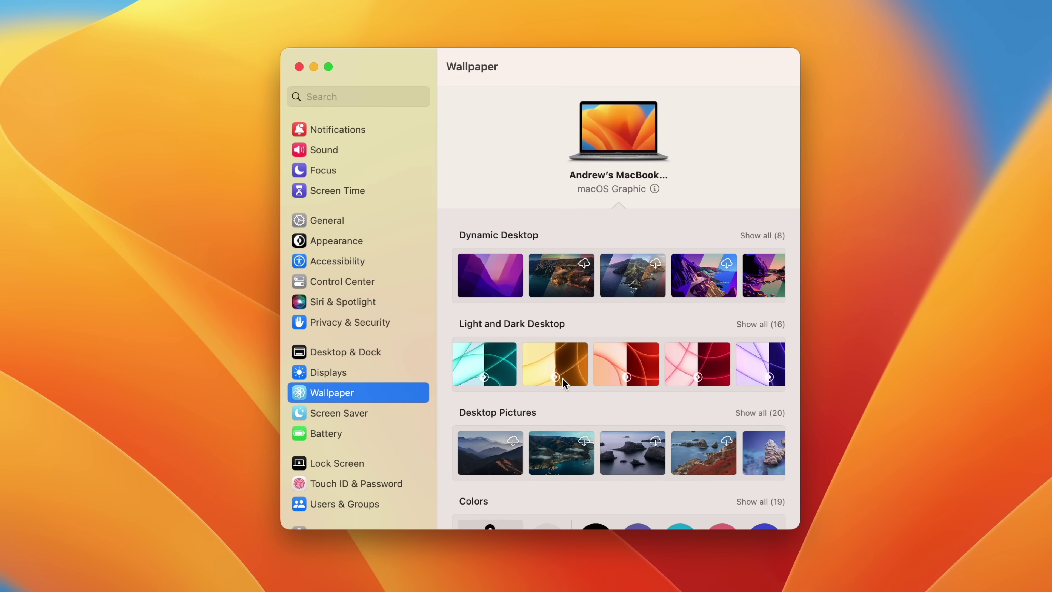
{"action": "scroll", "coordinate": [562, 378], "scroll_direction": "down", "scroll_amount": 4}
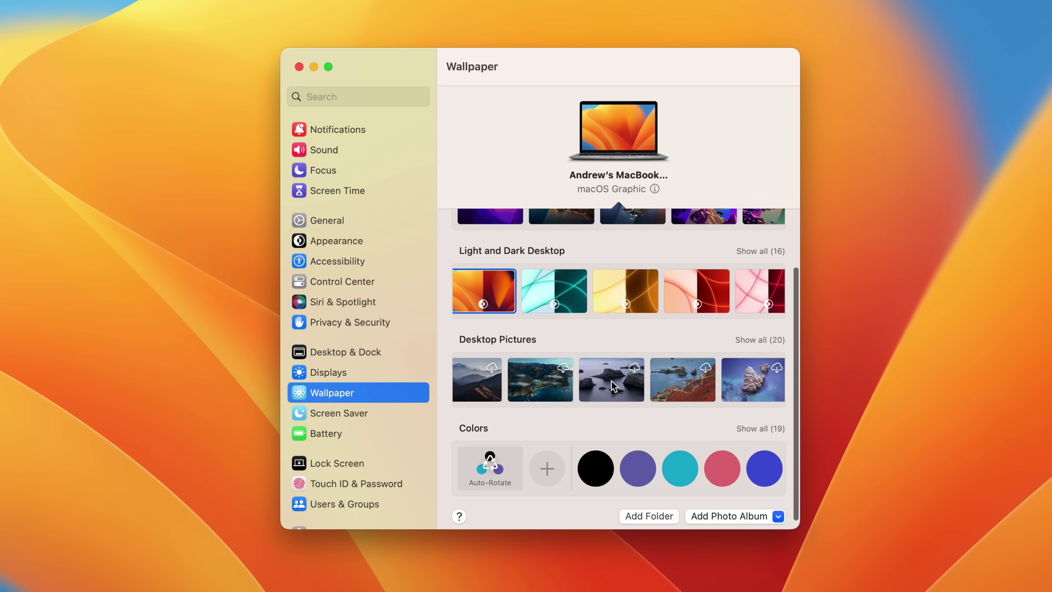
{"action": "scroll", "coordinate": [611, 381], "scroll_direction": "left", "scroll_amount": 3}
{"action": "scroll", "coordinate": [611, 380], "scroll_direction": "down", "scroll_amount": 2}
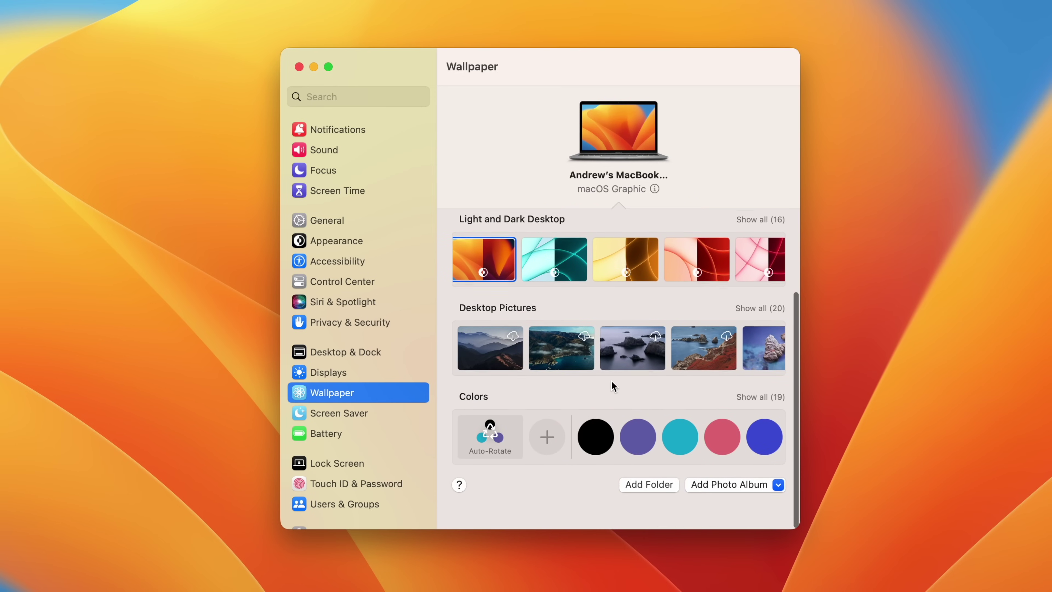
{"action": "scroll", "coordinate": [611, 380], "scroll_direction": "up", "scroll_amount": 5}
{"action": "scroll", "coordinate": [554, 360], "scroll_direction": "left", "scroll_amount": 2}
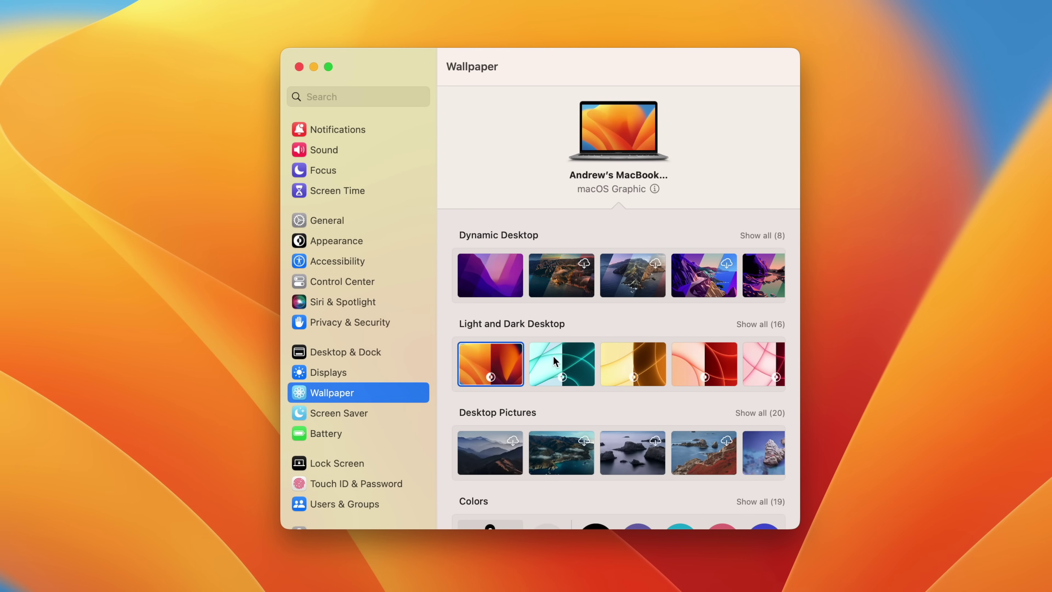
{"action": "left_click", "coordinate": [495, 455]}
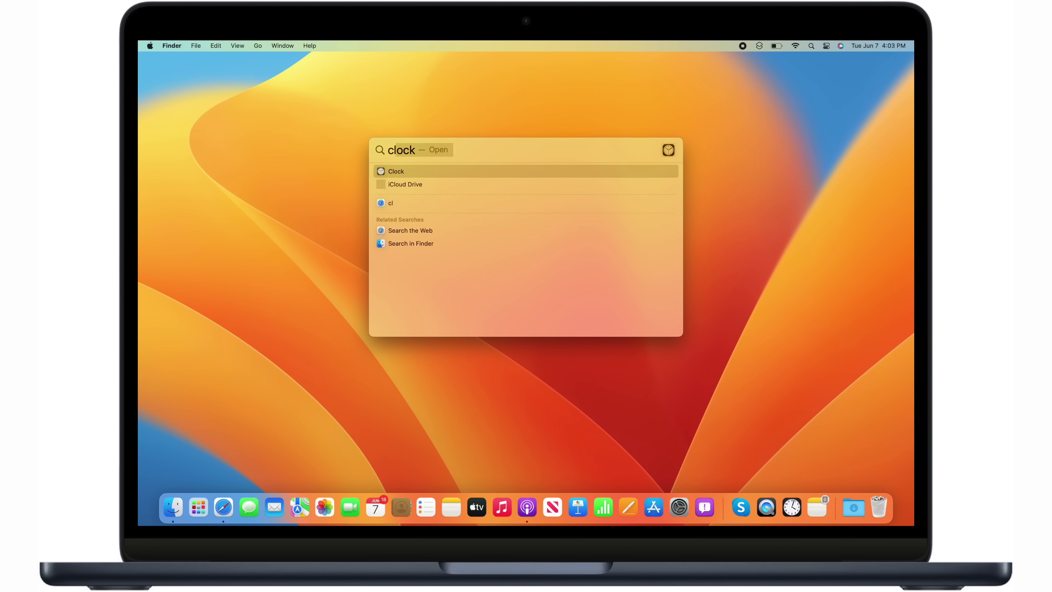
Launch Clock, browse its Alarm, Stopwatch and World Clock views, and start the 15:00 timer.
{"action": "key", "text": "Return"}
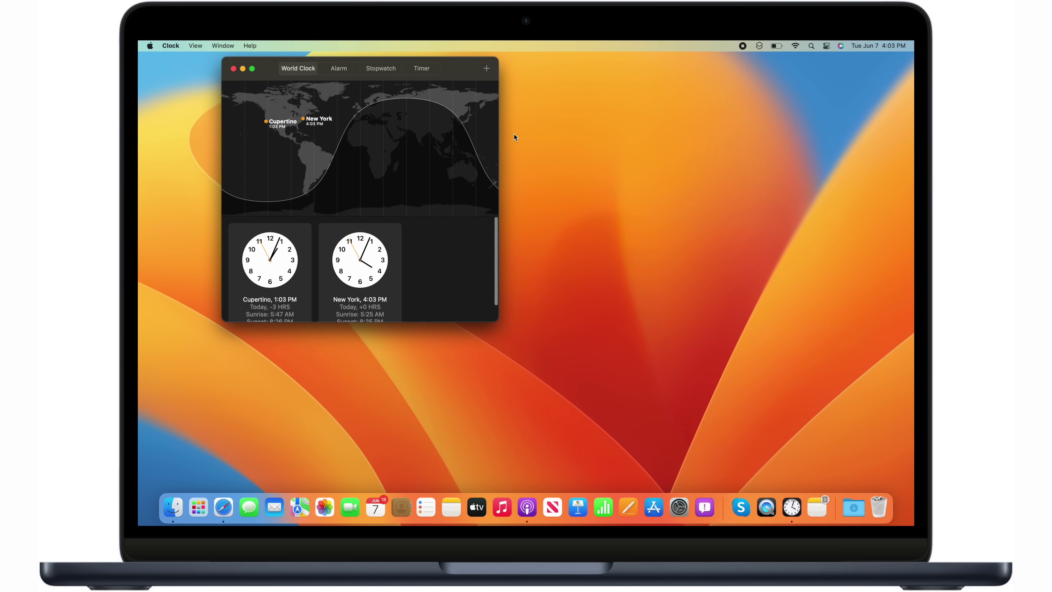
{"action": "left_click_drag", "start_coordinate": [448, 72], "coordinate": [599, 133]}
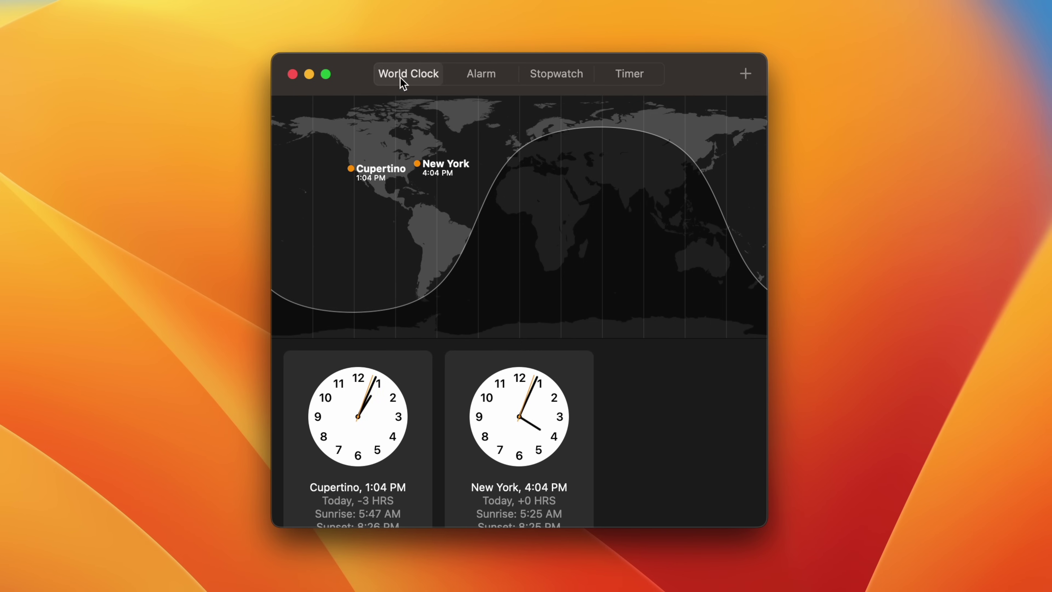
{"action": "left_click", "coordinate": [477, 68]}
{"action": "left_click", "coordinate": [561, 76]}
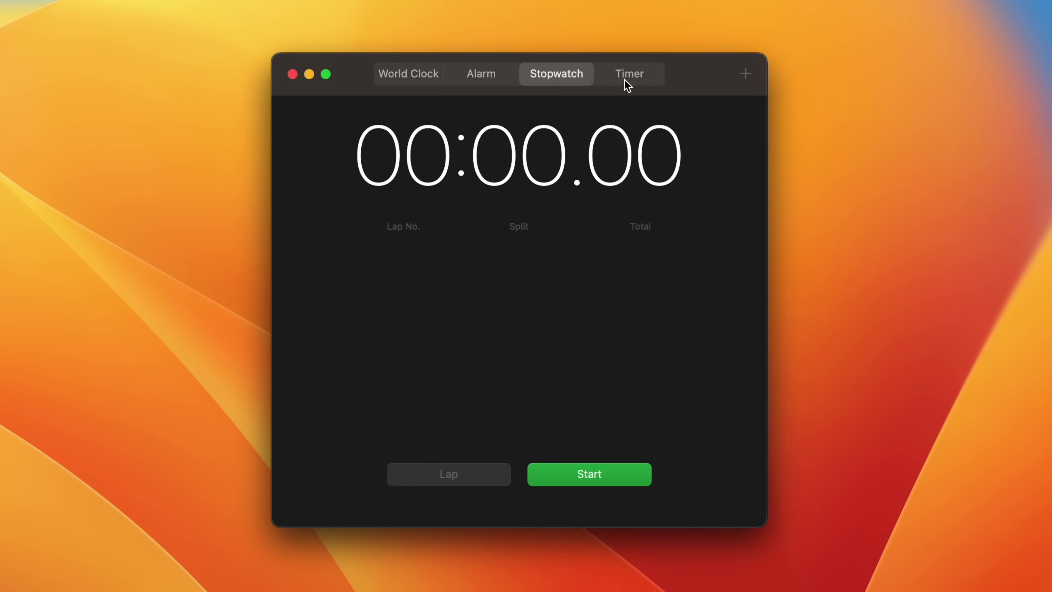
{"action": "left_click", "coordinate": [626, 81]}
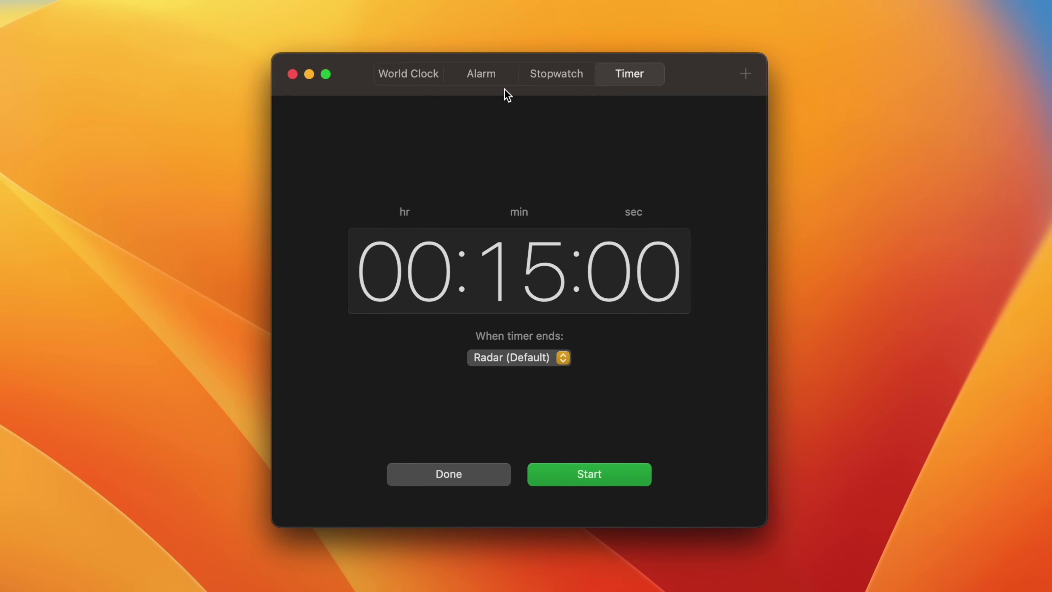
{"action": "left_click", "coordinate": [408, 79]}
{"action": "left_click", "coordinate": [495, 78]}
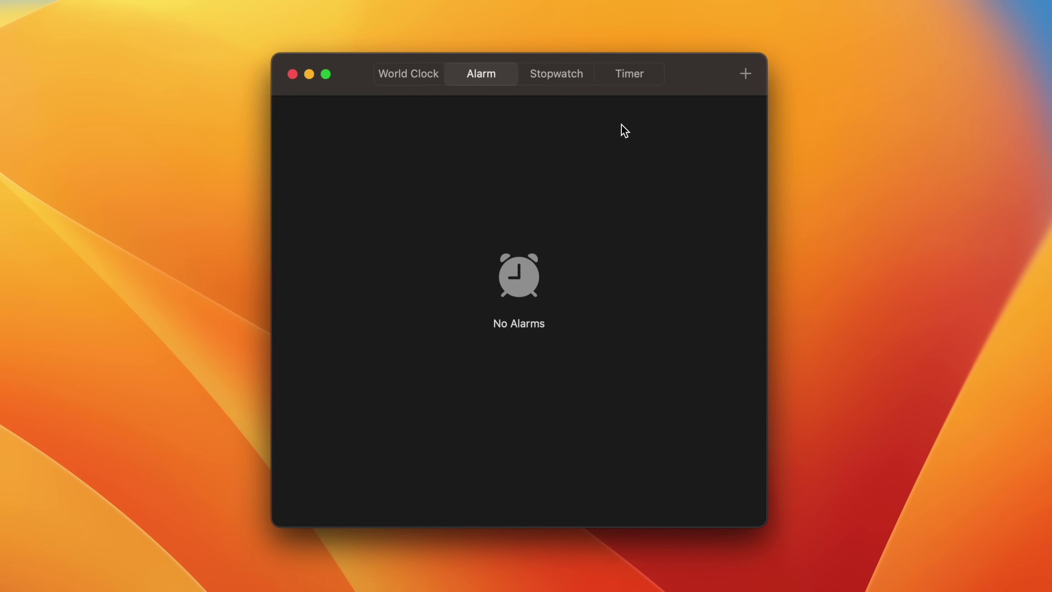
{"action": "left_click", "coordinate": [630, 83]}
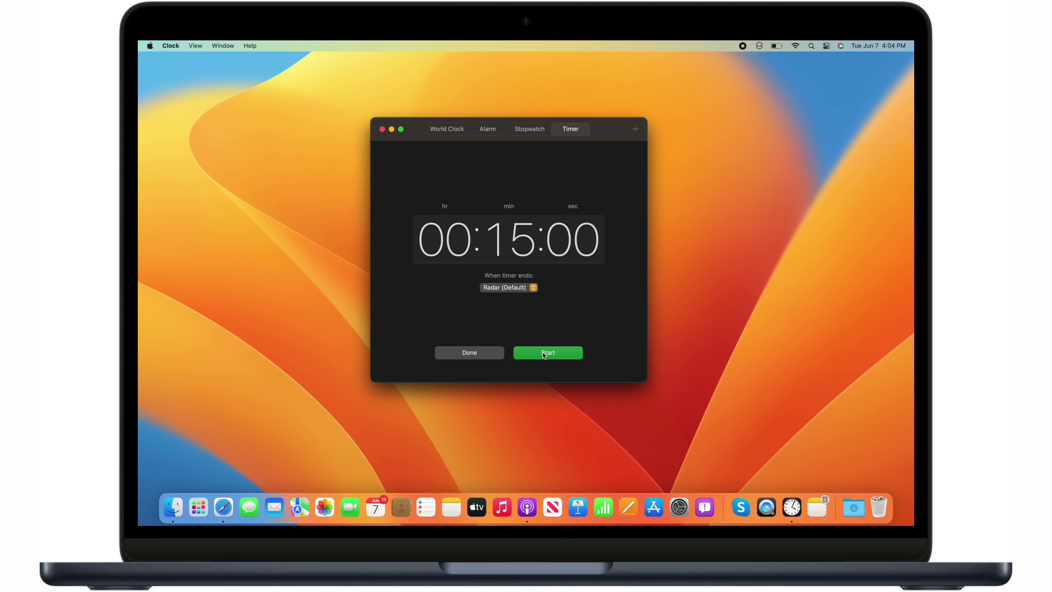
{"action": "left_click", "coordinate": [544, 353]}
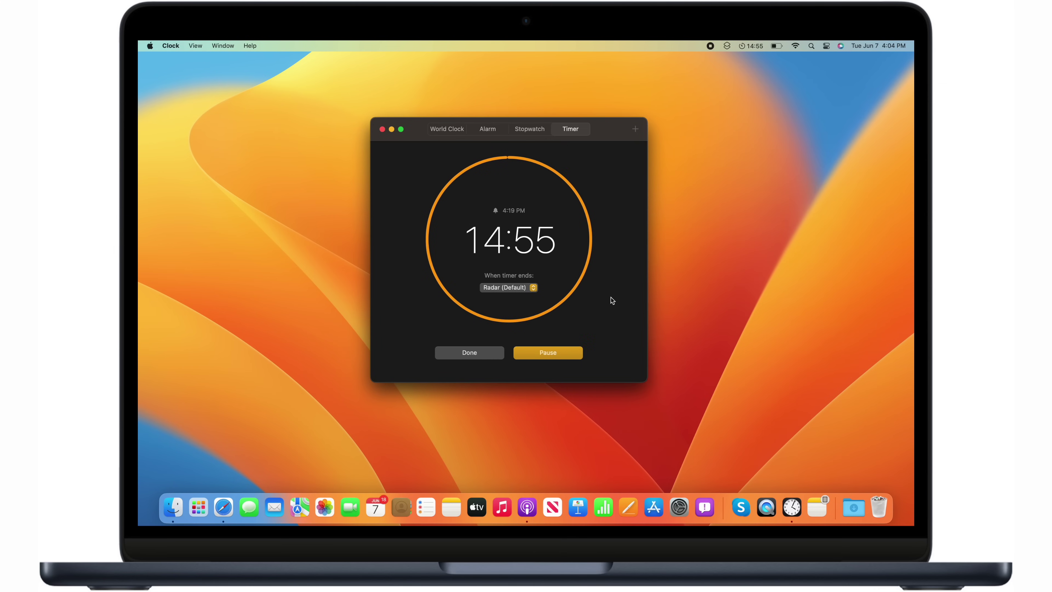
Hide Clock with Cmd+H while the 15-minute timer keeps counting down.
{"action": "key", "text": "super+h"}
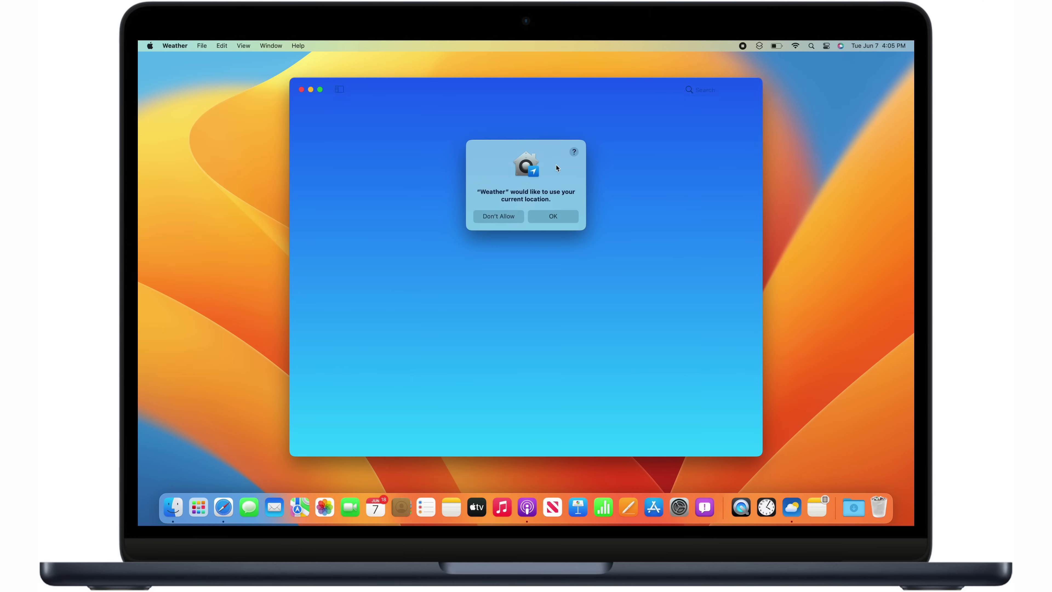
Allow Weather to use the current location and close the UV Index popover.
{"action": "left_click", "coordinate": [498, 217]}
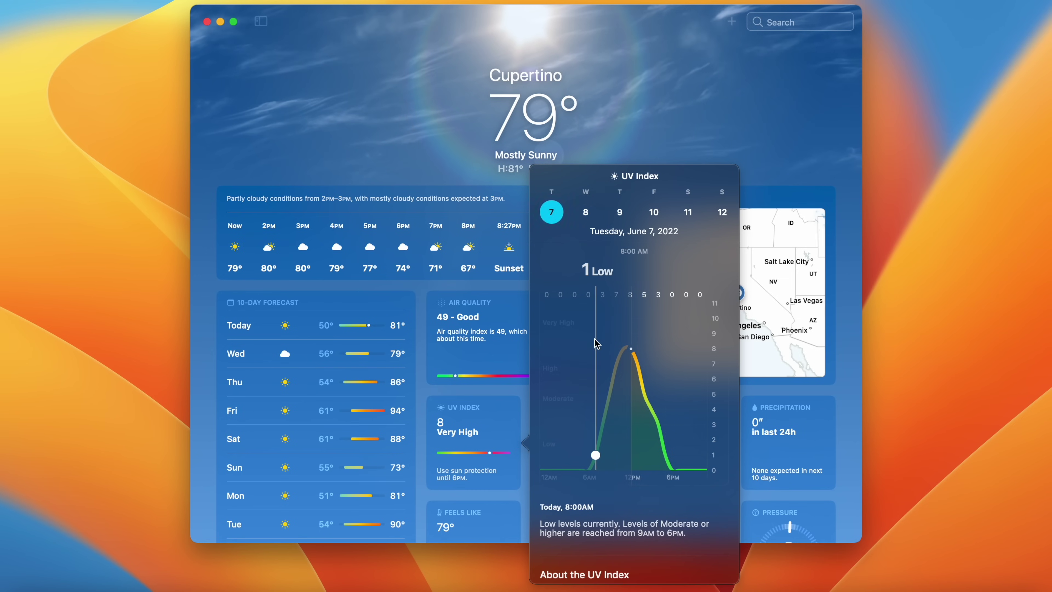
{"action": "left_click", "coordinate": [412, 174]}
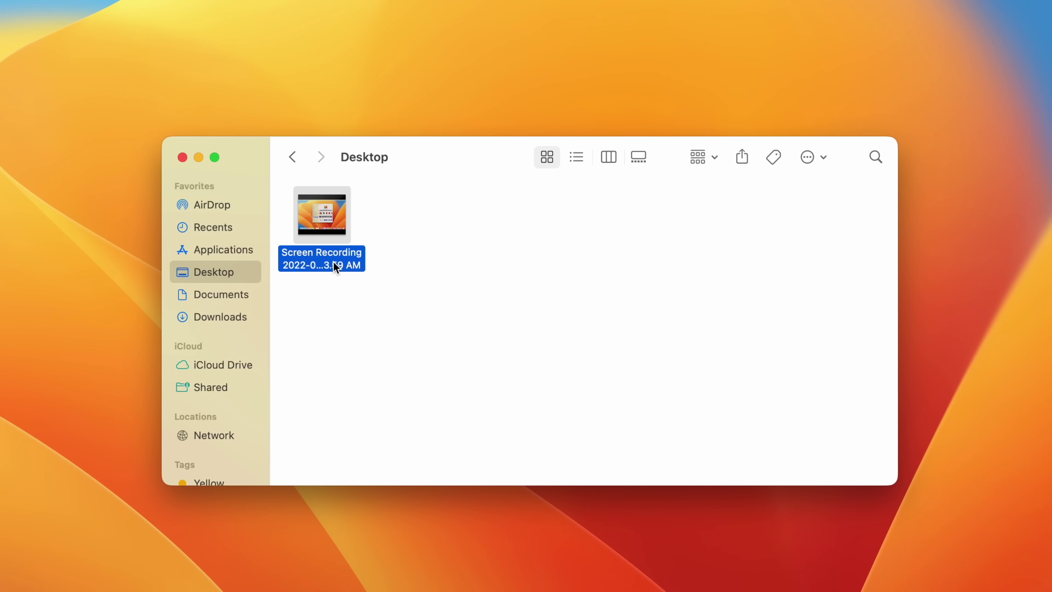
Choose Share… from the Screen Recording file's context menu on the Desktop.
{"action": "right_click", "coordinate": [336, 266]}
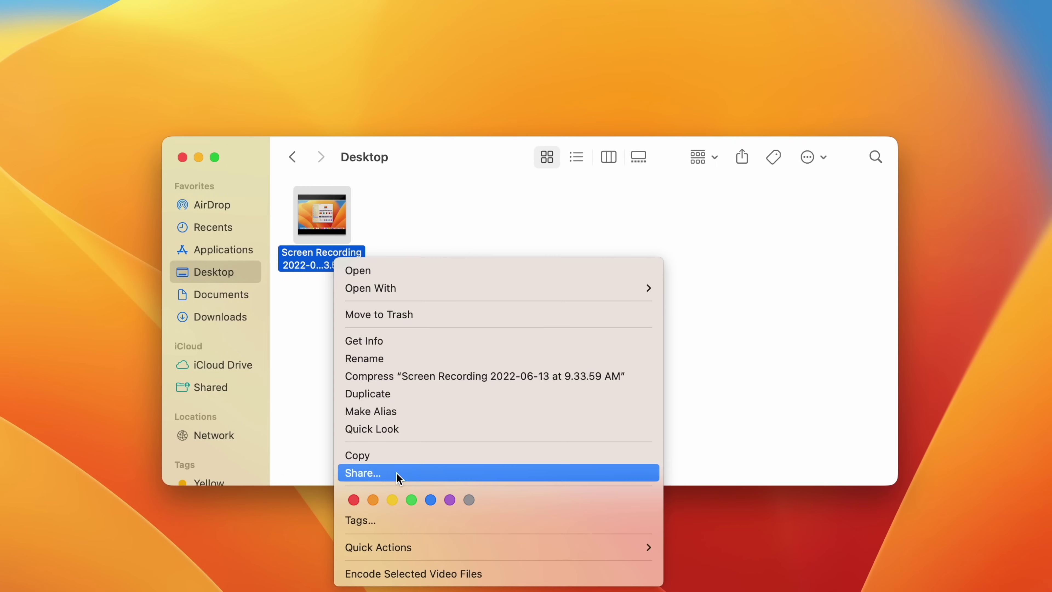
{"action": "left_click", "coordinate": [629, 474]}
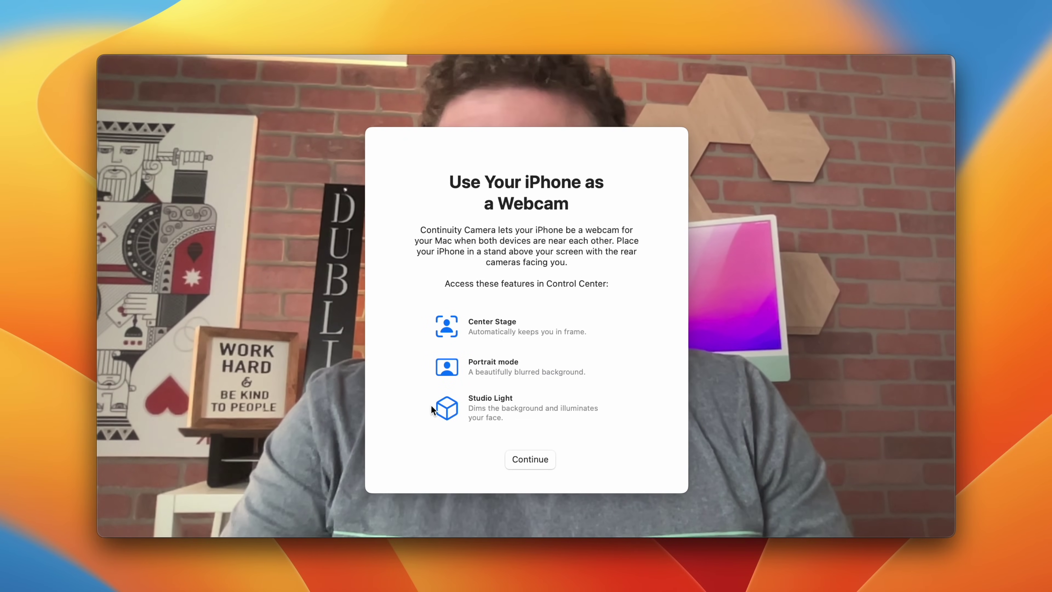
Dismiss the iPhone webcam introduction and show the camera and microphone choices.
{"action": "left_click", "coordinate": [524, 459]}
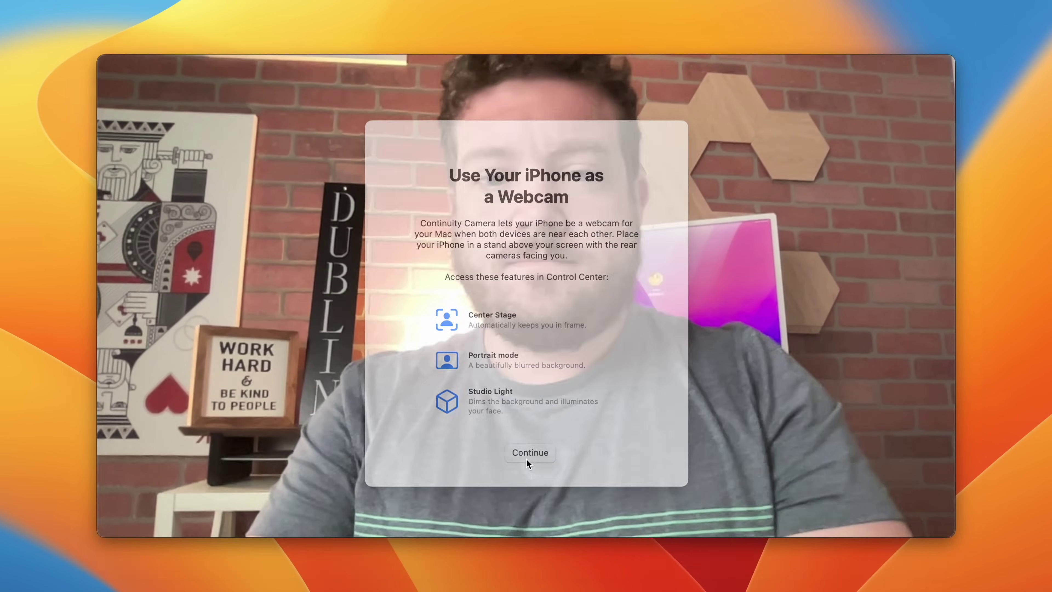
{"action": "left_click", "coordinate": [544, 430]}
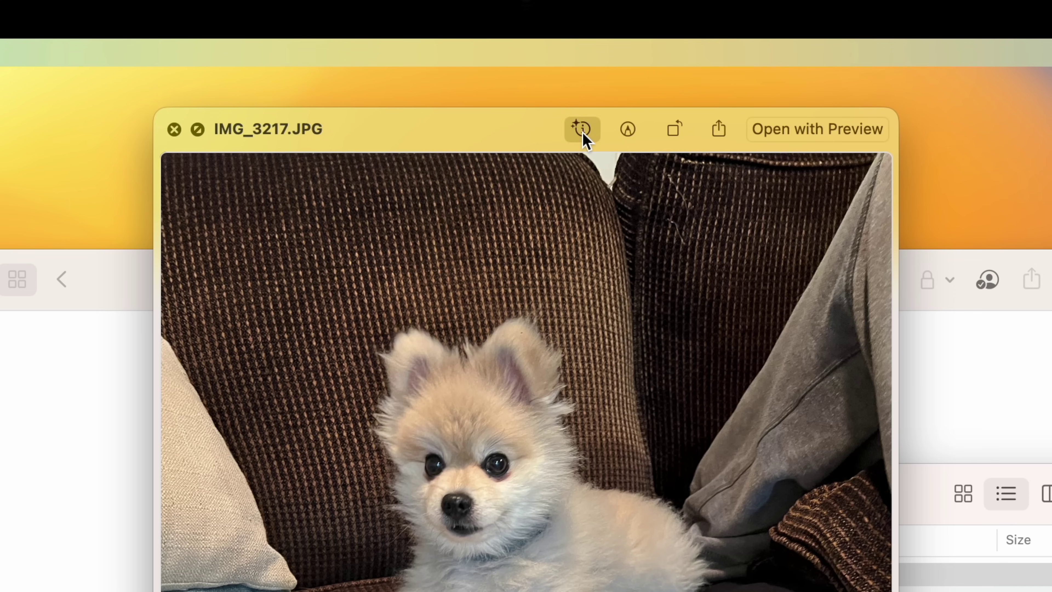
Identify the dog as a Pomeranian, copy it without its background, close the preview and switch to Notes.
{"action": "left_click", "coordinate": [514, 538]}
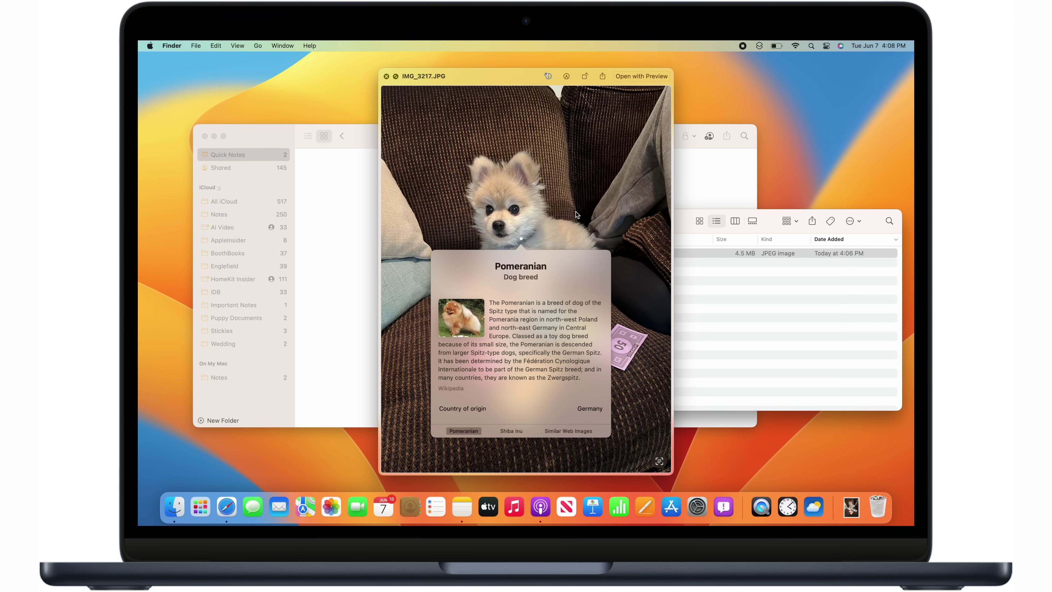
{"action": "left_click", "coordinate": [573, 185]}
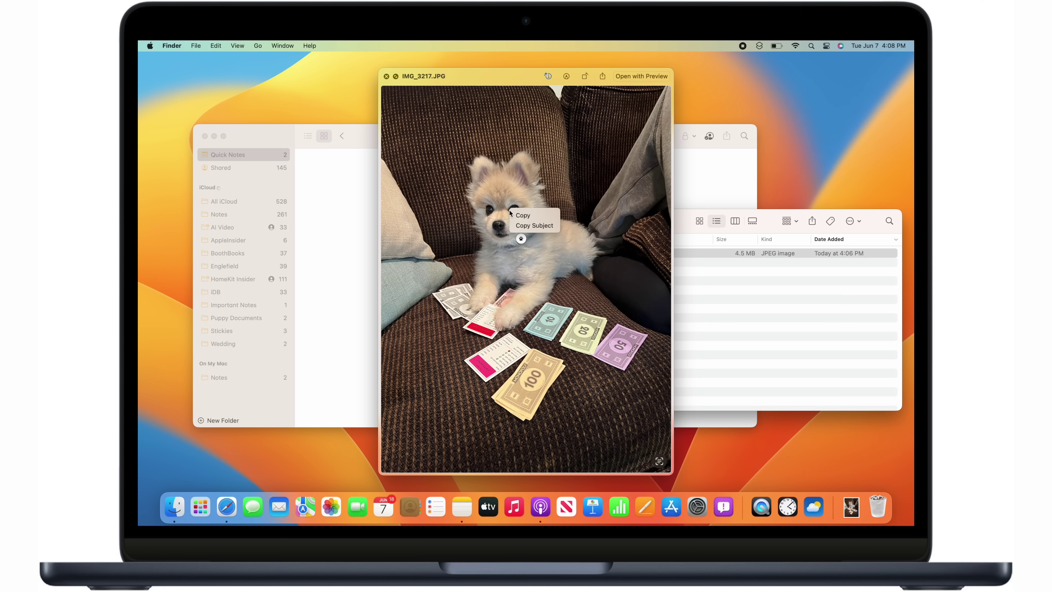
{"action": "left_click", "coordinate": [545, 228]}
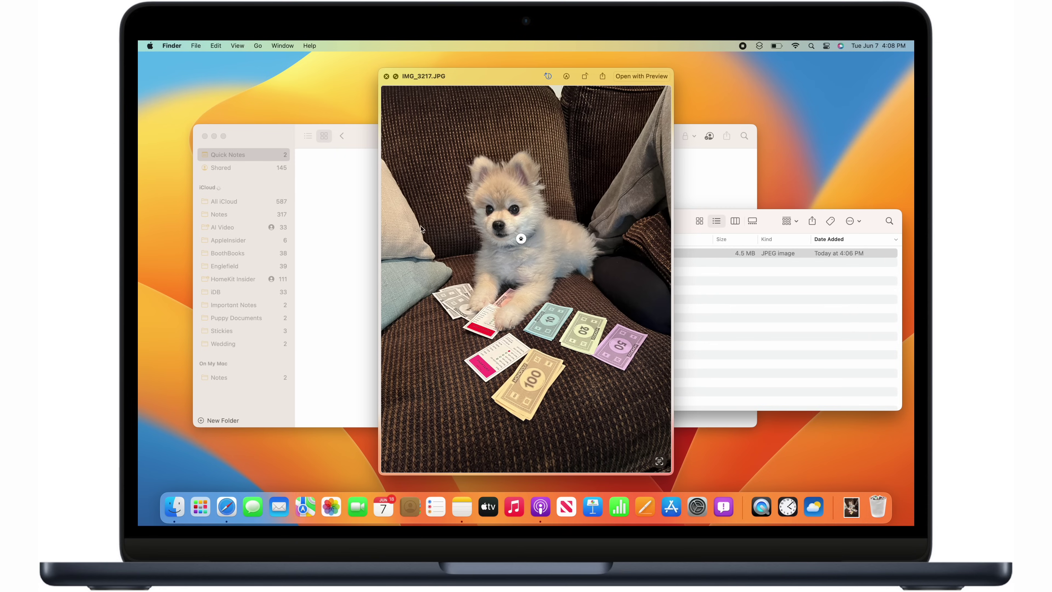
{"action": "key", "text": "space"}
{"action": "left_click", "coordinate": [396, 251]}
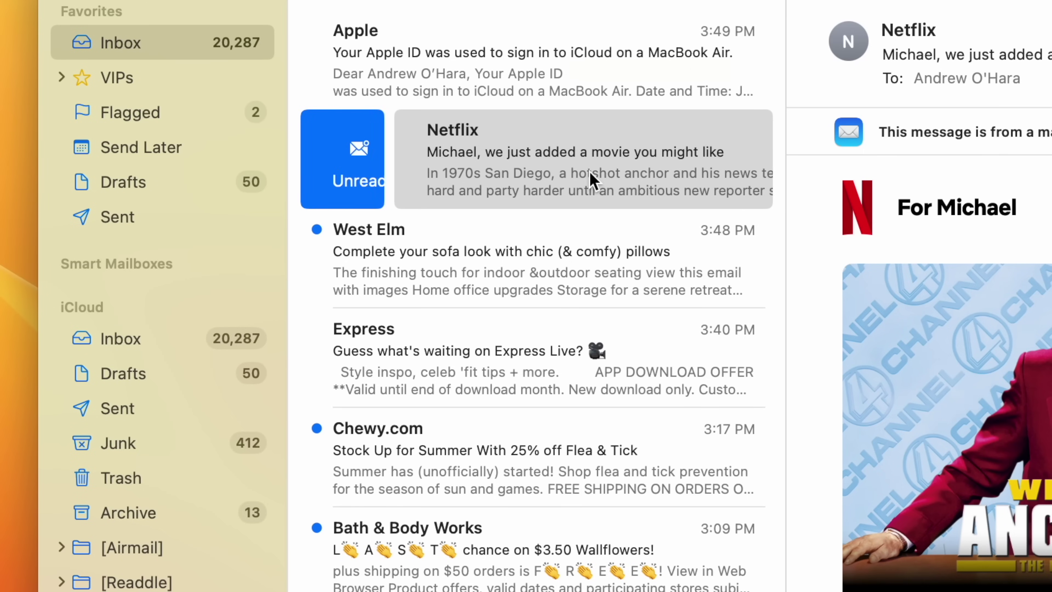
{"action": "scroll", "coordinate": [592, 179], "scroll_direction": "left", "scroll_amount": 5}
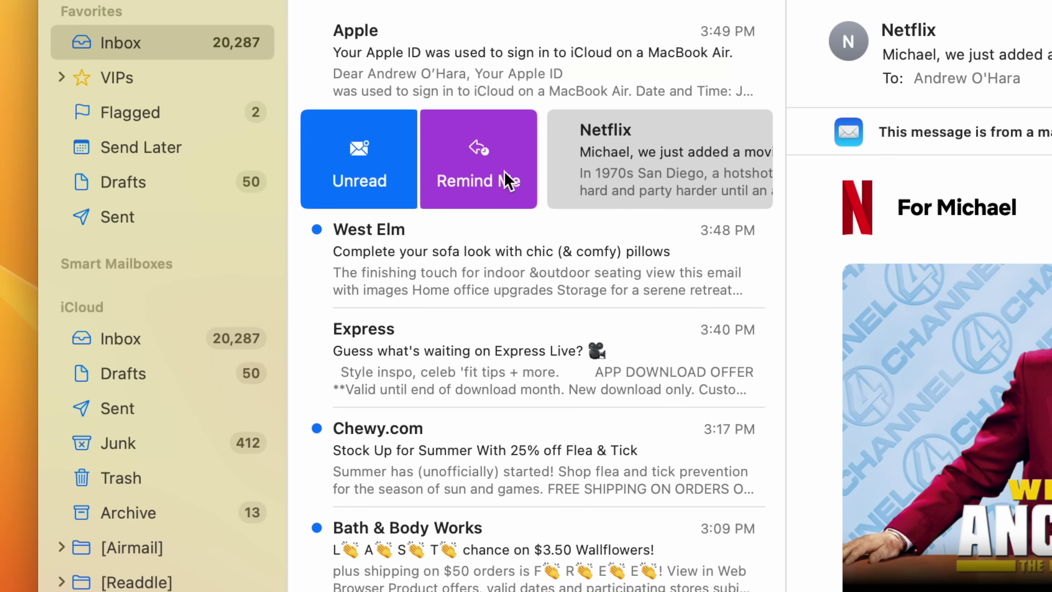
Swipe the Netflix message left and open its Remind Me options.
{"action": "left_click", "coordinate": [502, 186]}
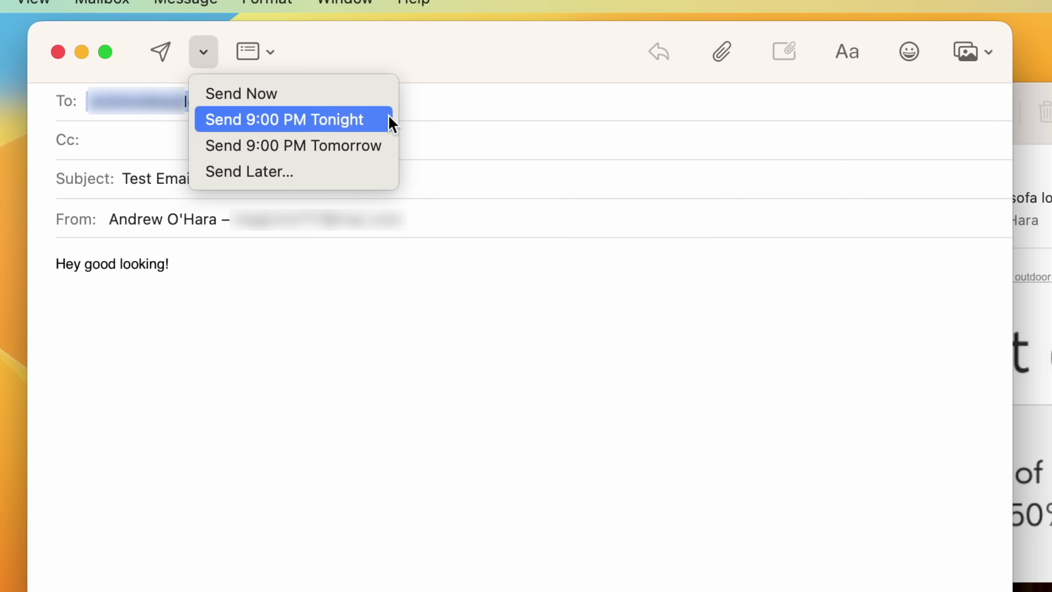
Schedule Test Email for 9:00 PM tomorrow, undo the send, then paste the thermostat review link.
{"action": "left_click", "coordinate": [384, 147]}
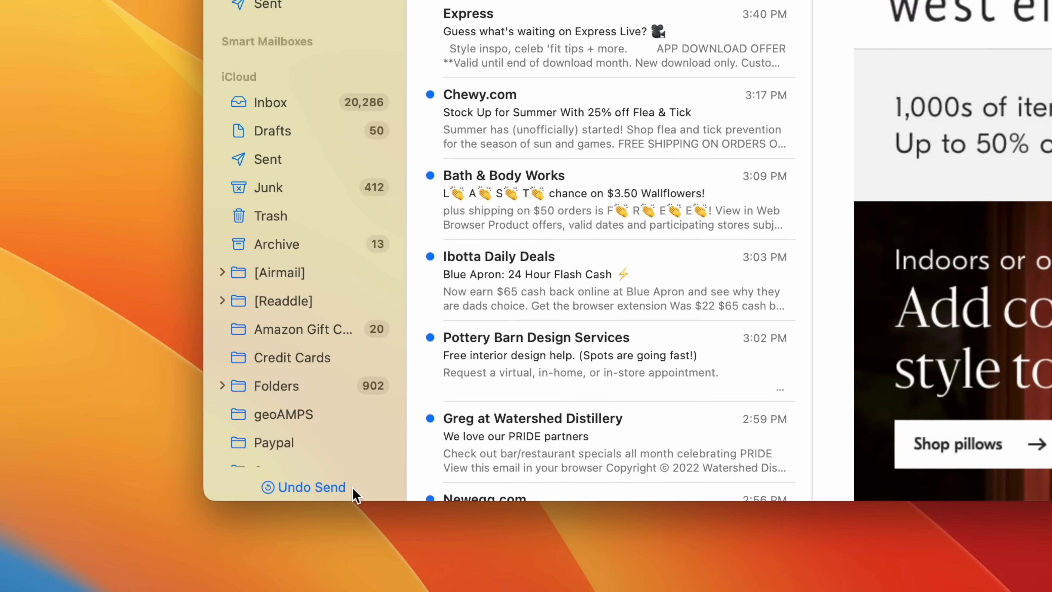
{"action": "left_click", "coordinate": [338, 486]}
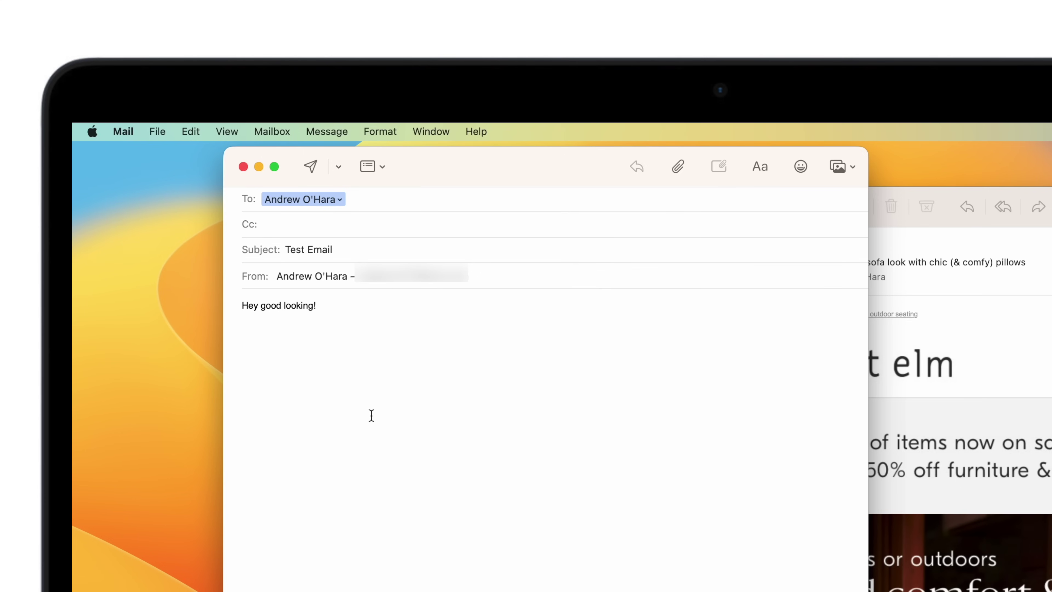
{"action": "type", "text": "https://appleinsider.com/articles/23/05/11/ecobee-smart-thermostat-premium-review-the-best-homekit-thermostat-gets-better"}
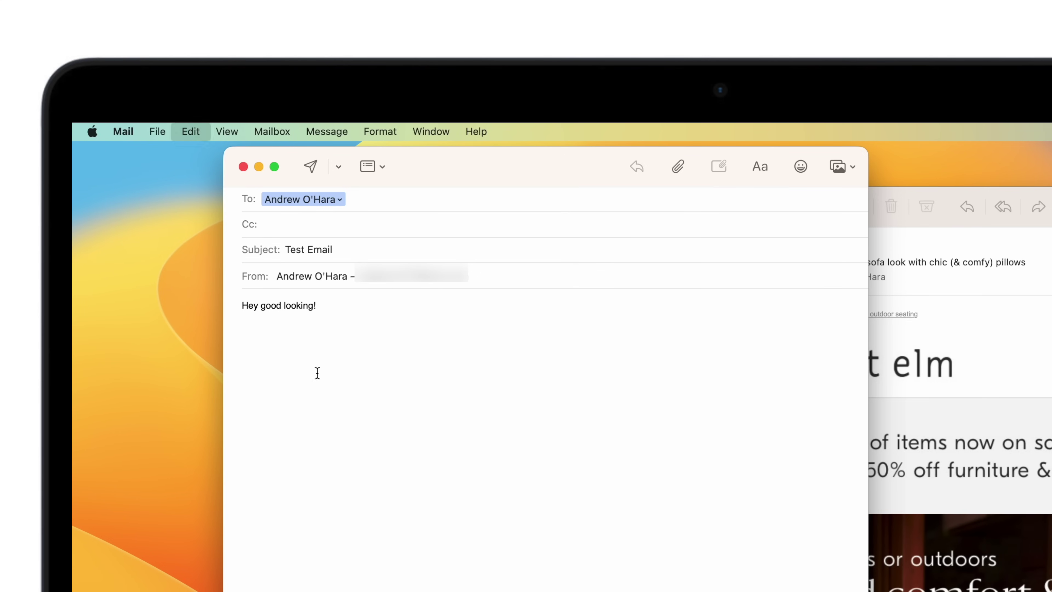